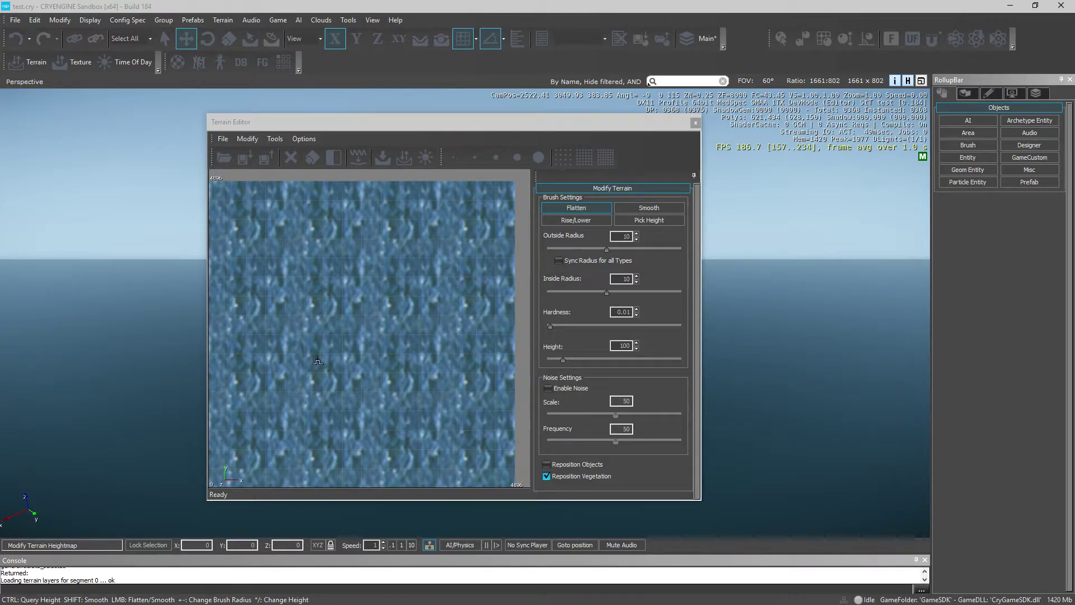
# Import the lol.raw heightmap from the Pictures folder into the terrain.
pyautogui.moveTo(507, 124)
pyautogui.mouseDown()
pyautogui.moveTo(818, 223)
pyautogui.moveTo(697, 129)
pyautogui.moveTo(489, 125)
pyautogui.mouseUp()
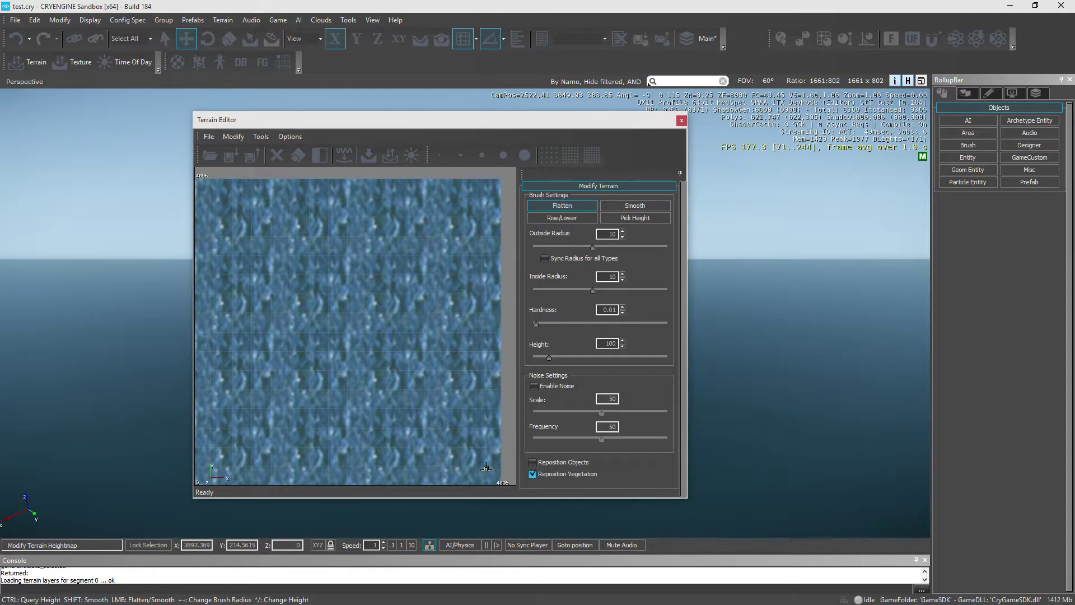
pyautogui.click(209, 136)
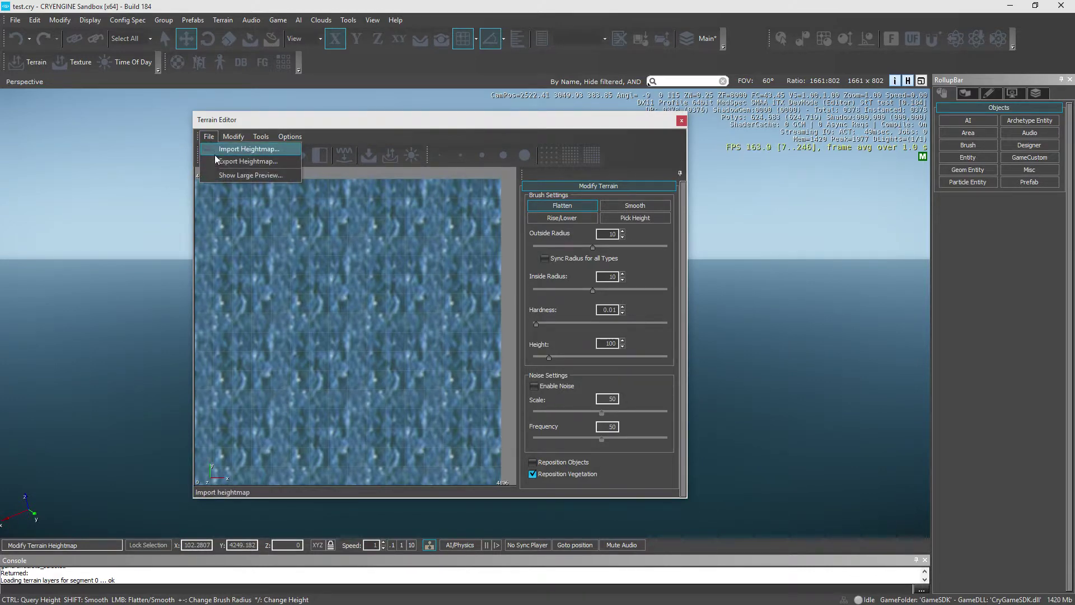
pyautogui.click(217, 150)
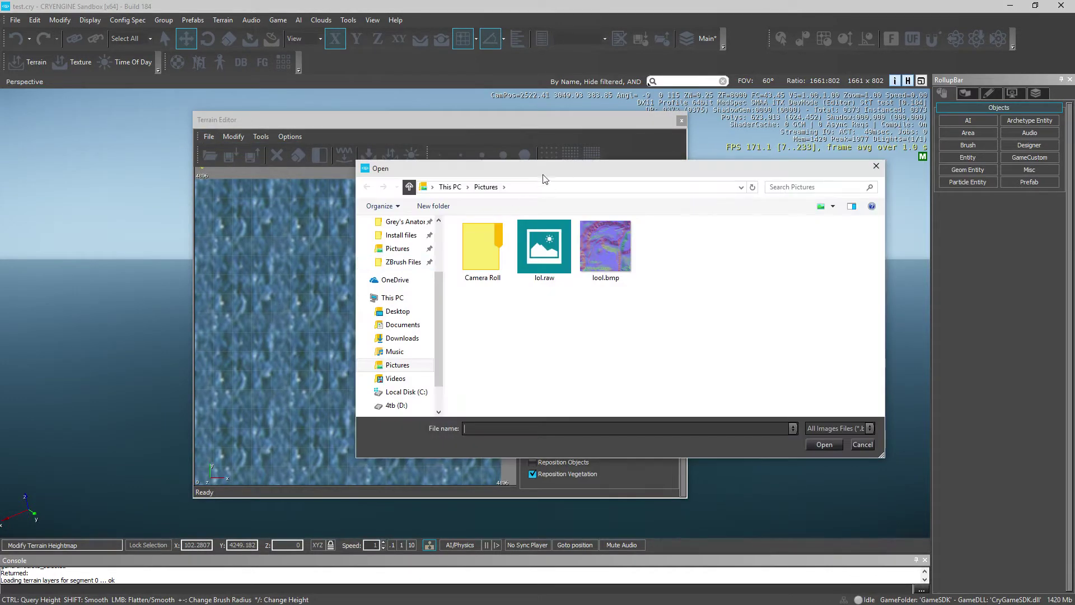
pyautogui.moveTo(542, 177); pyautogui.dragTo(353, 100)
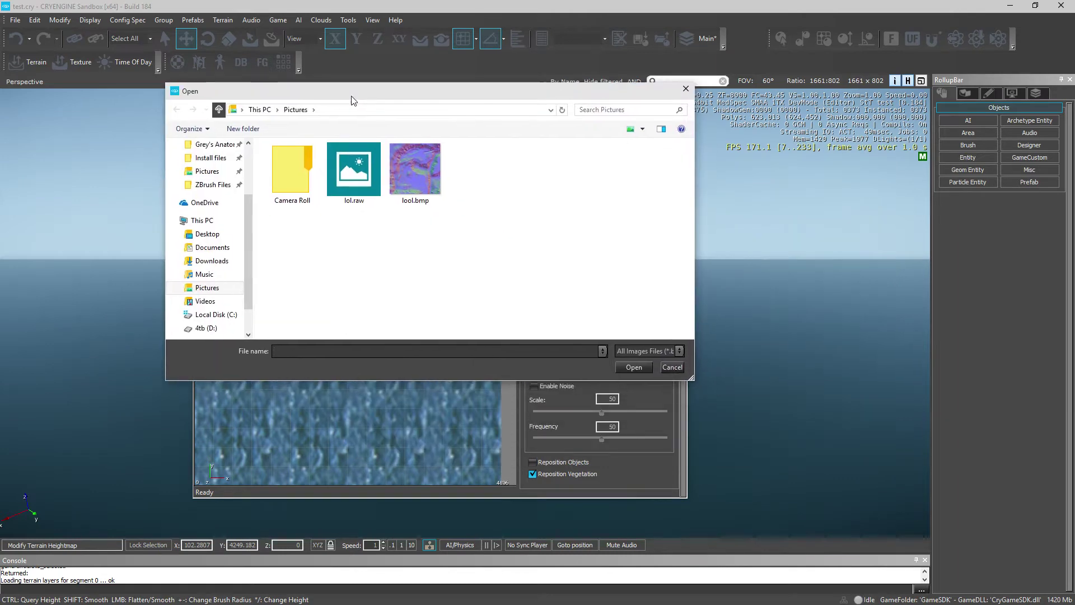
pyautogui.doubleClick(345, 185)
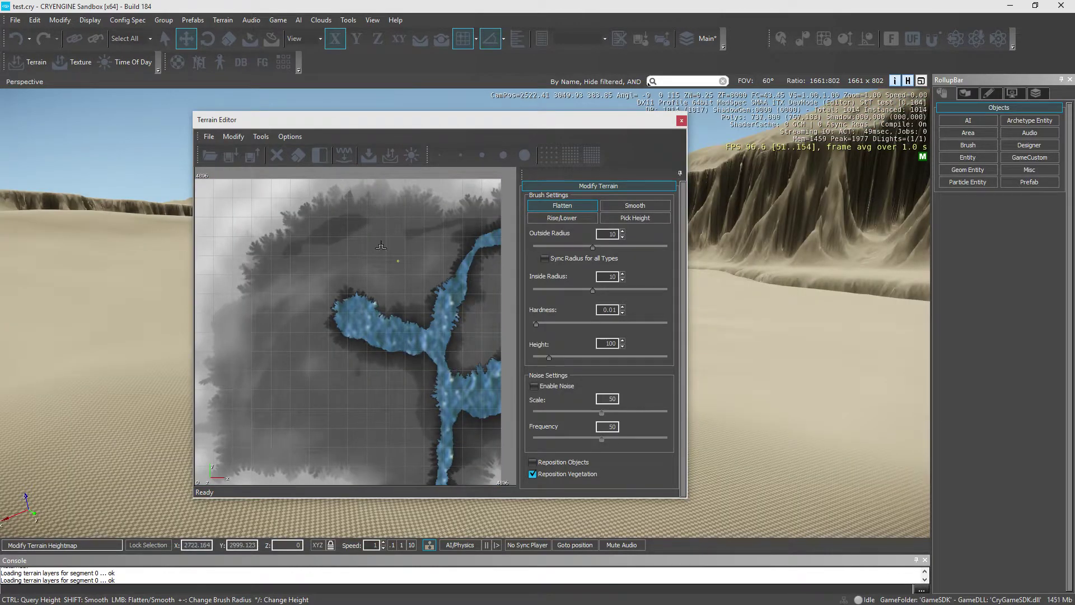
pyautogui.moveTo(773, 289); pyautogui.dragTo(788, 281, button='right')
pyautogui.hotkey('shift', 'w')
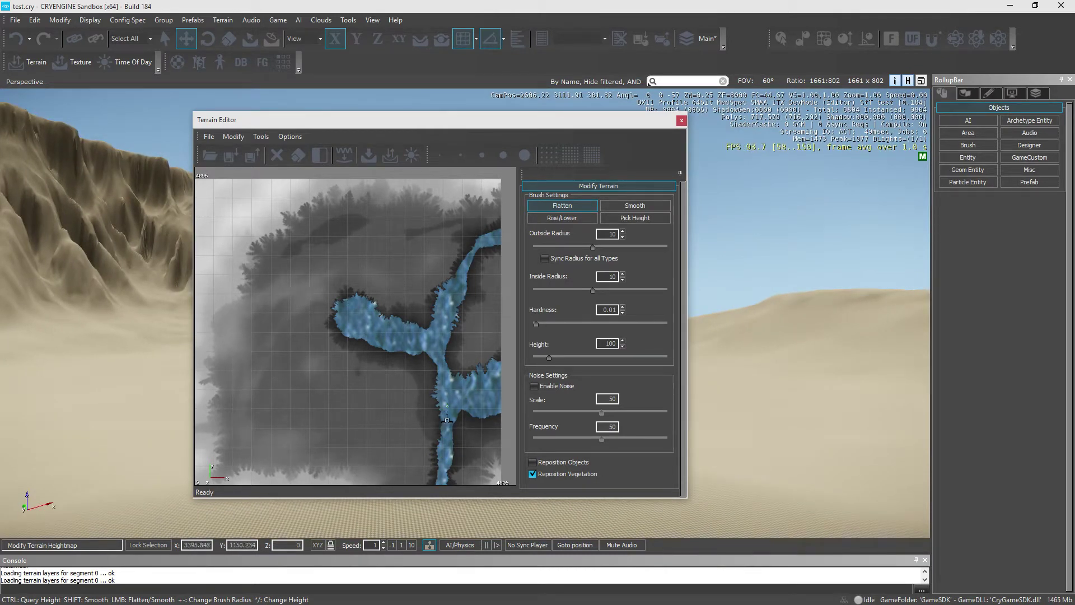
# Check the terrain's ocean height setting and leave it without applying a change.
pyautogui.click(231, 137)
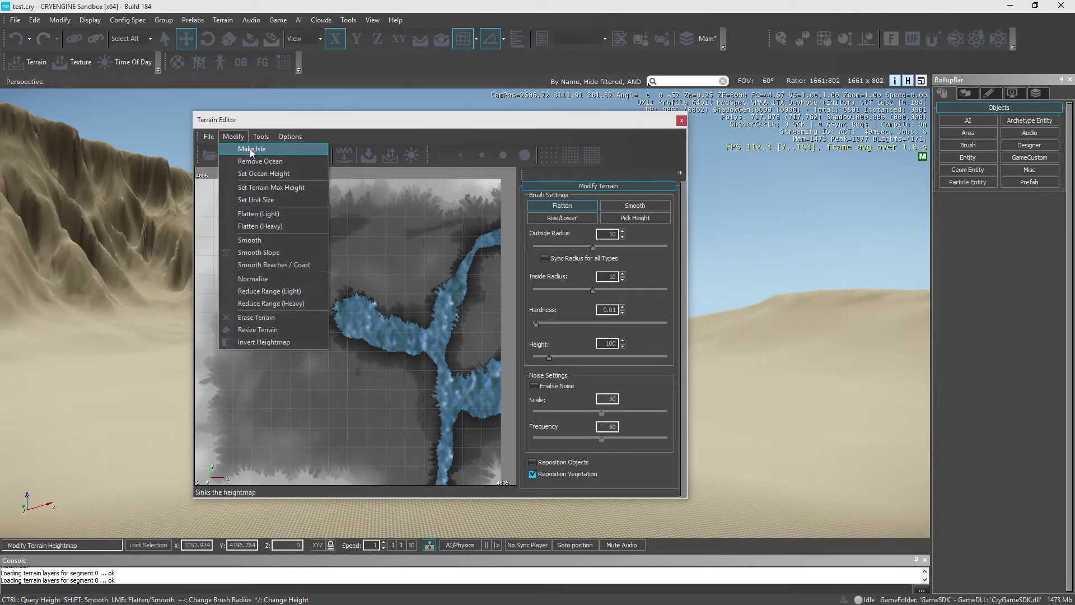
pyautogui.click(270, 173)
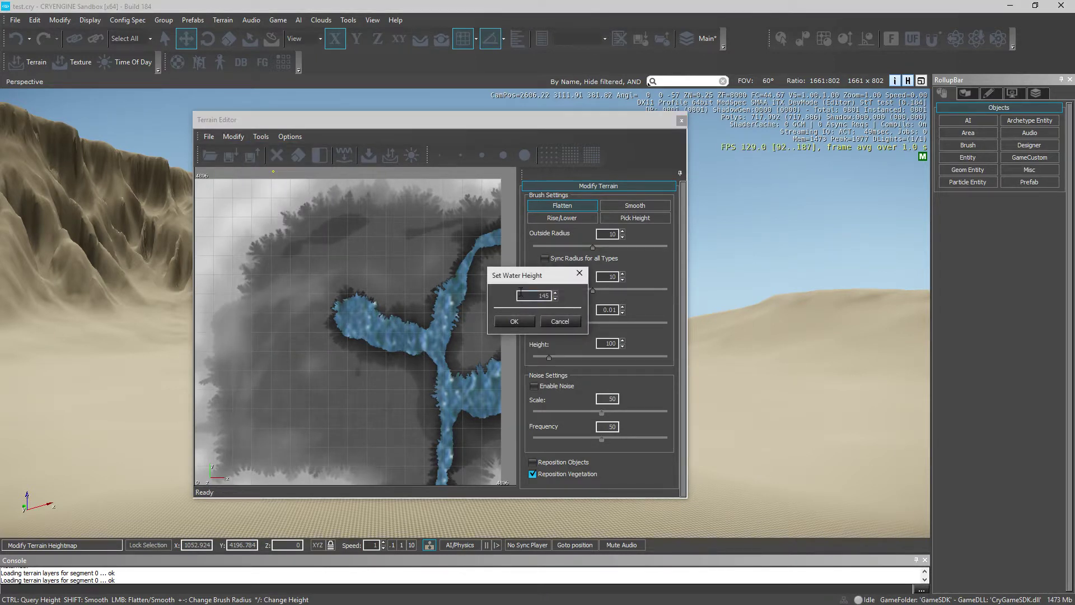
pyautogui.click(549, 322)
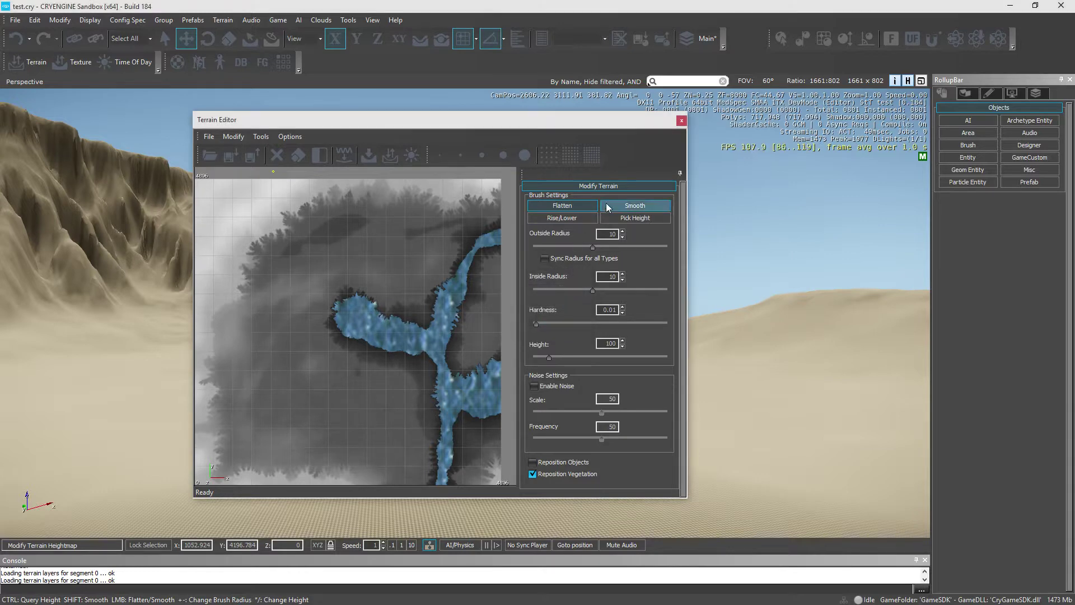
# Close the Terrain Editor and examine the imported cliffs and ground up close.
pyautogui.click(681, 122)
pyautogui.press('w')
pyautogui.moveTo(497, 353); pyautogui.dragTo(260, 373, button='right')
pyautogui.press('w')
pyautogui.press('w')
pyautogui.press('w')
pyautogui.press('w')
pyautogui.press('w')
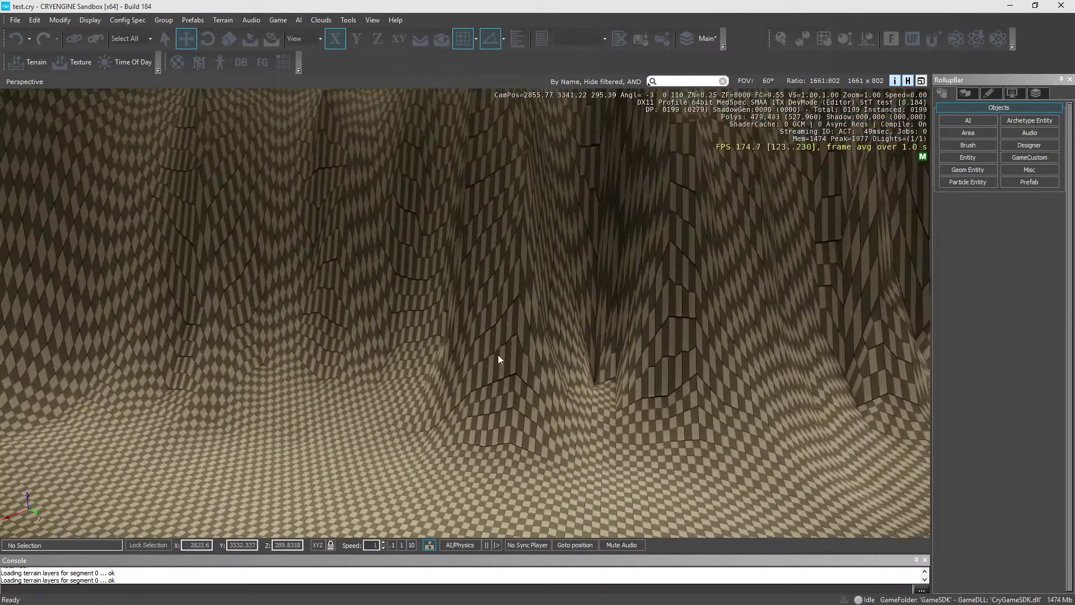
# Assign the materials/terrain/forest_terrain material to the Default terrain texture layer.
pyautogui.click(71, 61)
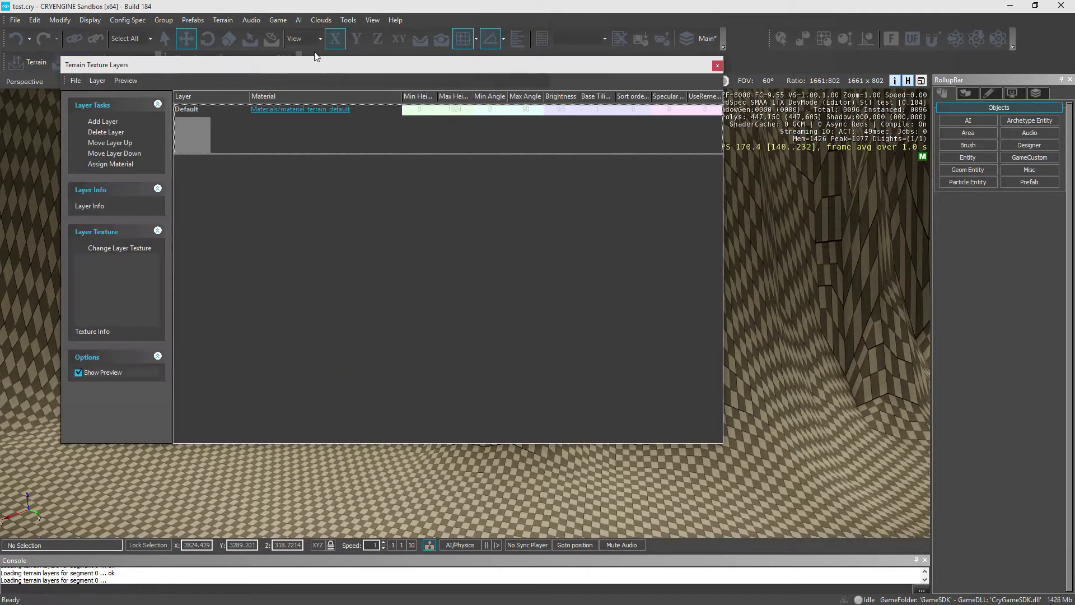
pyautogui.moveTo(307, 68); pyautogui.dragTo(561, 79)
pyautogui.click(407, 125)
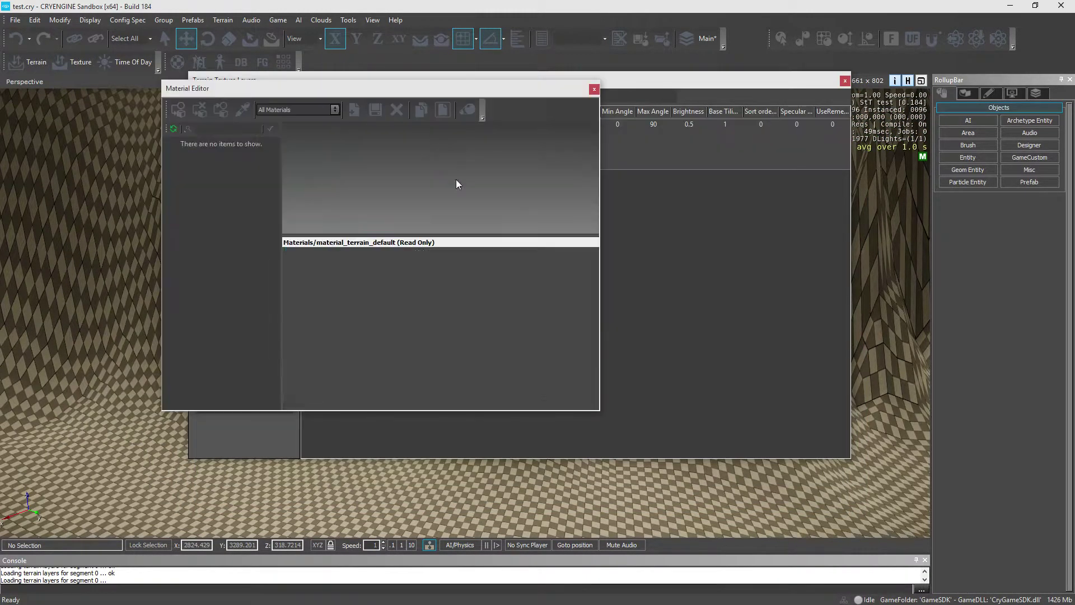
pyautogui.click(252, 130)
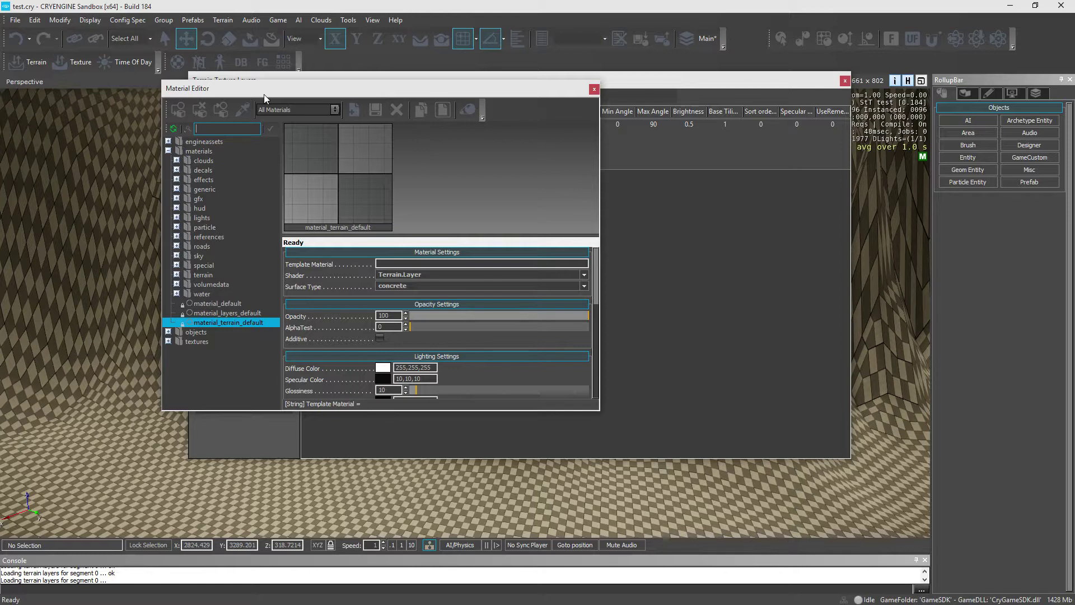
pyautogui.doubleClick(207, 274)
pyautogui.scroll(-6, 237, 307)
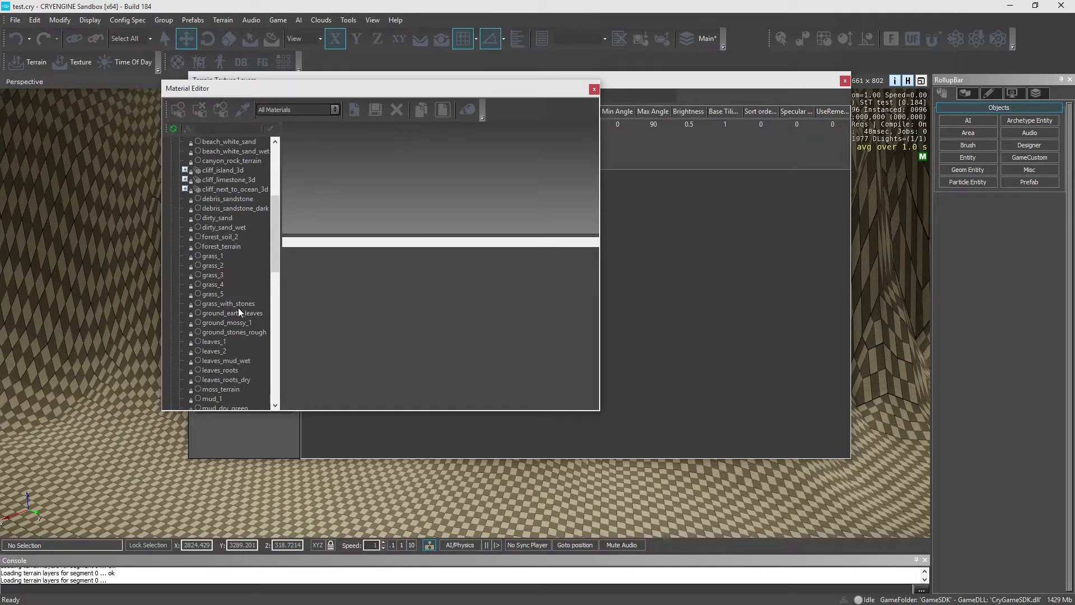
pyautogui.click(231, 247)
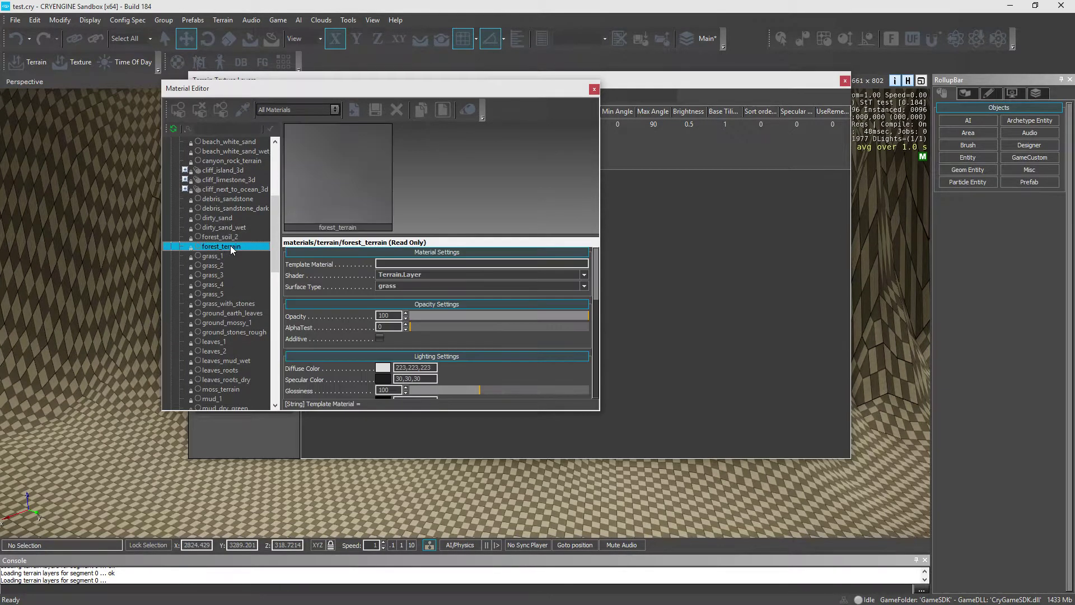
pyautogui.rightClick(231, 248)
pyautogui.click(263, 348)
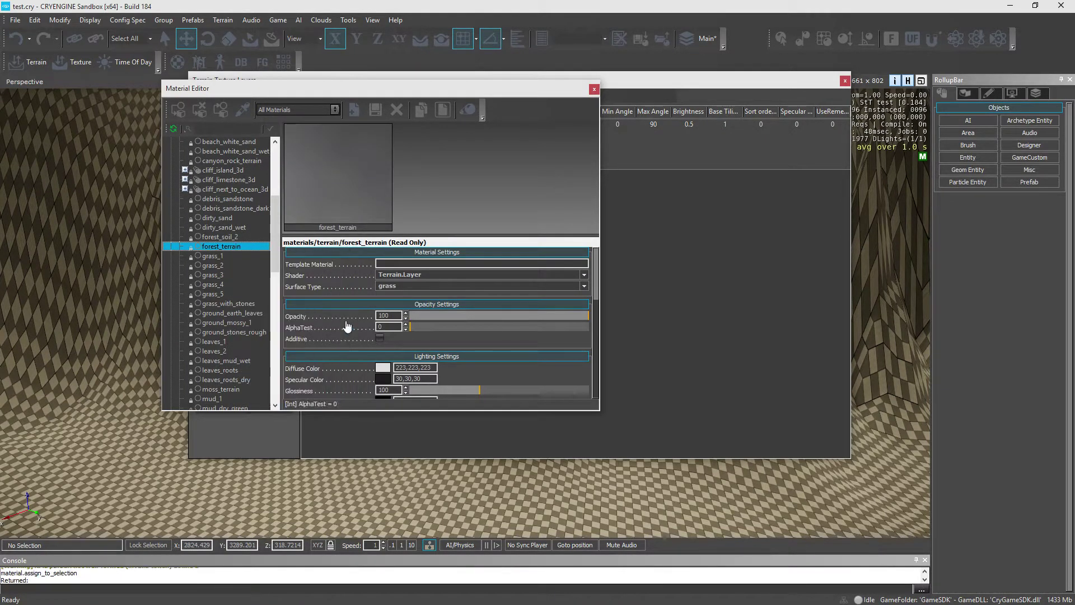
pyautogui.click(594, 89)
pyautogui.moveTo(539, 80); pyautogui.dragTo(453, 67)
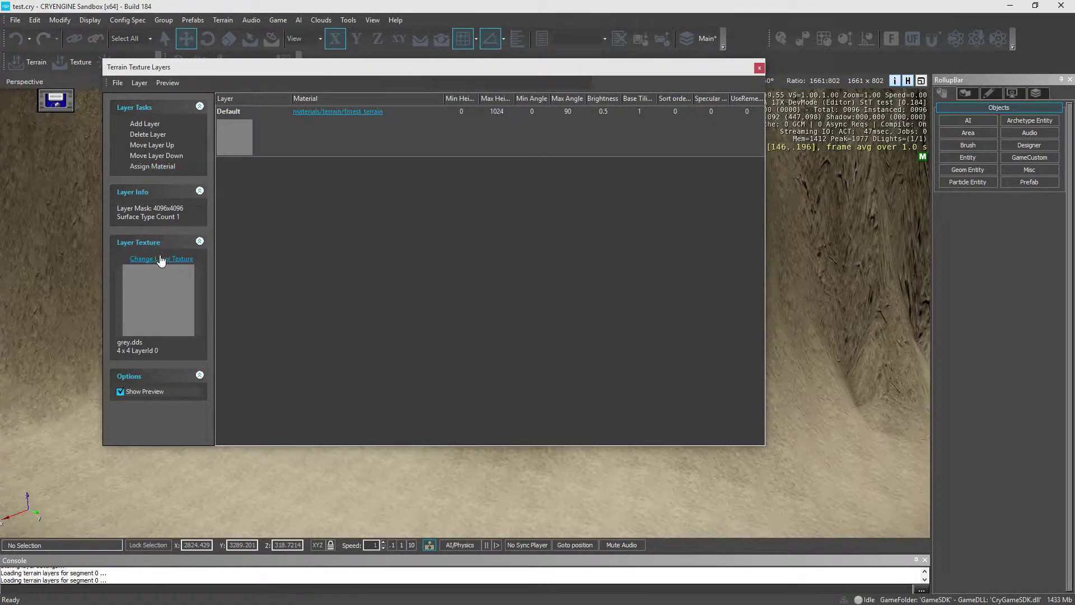
# Inspect the forest material on the ground up close and close the Terrain Texture Layers window.
pyautogui.press('w')
pyautogui.moveTo(474, 482); pyautogui.dragTo(413, 516, button='right')
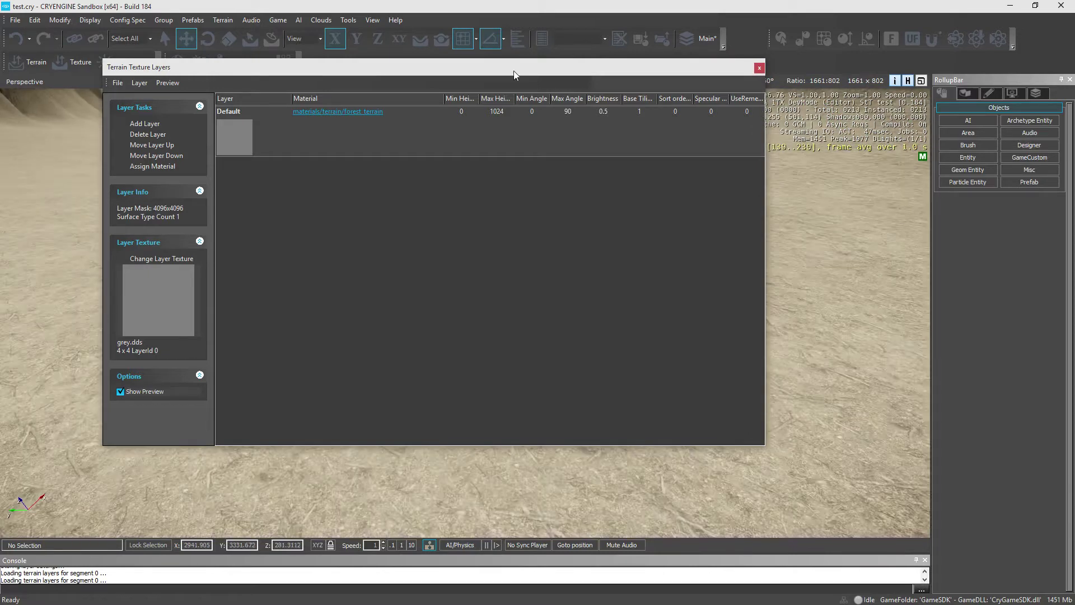
pyautogui.click(337, 112)
pyautogui.click(1061, 131)
pyautogui.click(759, 67)
pyautogui.moveTo(675, 244); pyautogui.dragTo(661, 231, button='right')
# Play-test the level in game mode by walking and firing at the ground, and return to editing.
pyautogui.click(277, 21)
pyautogui.click(274, 31)
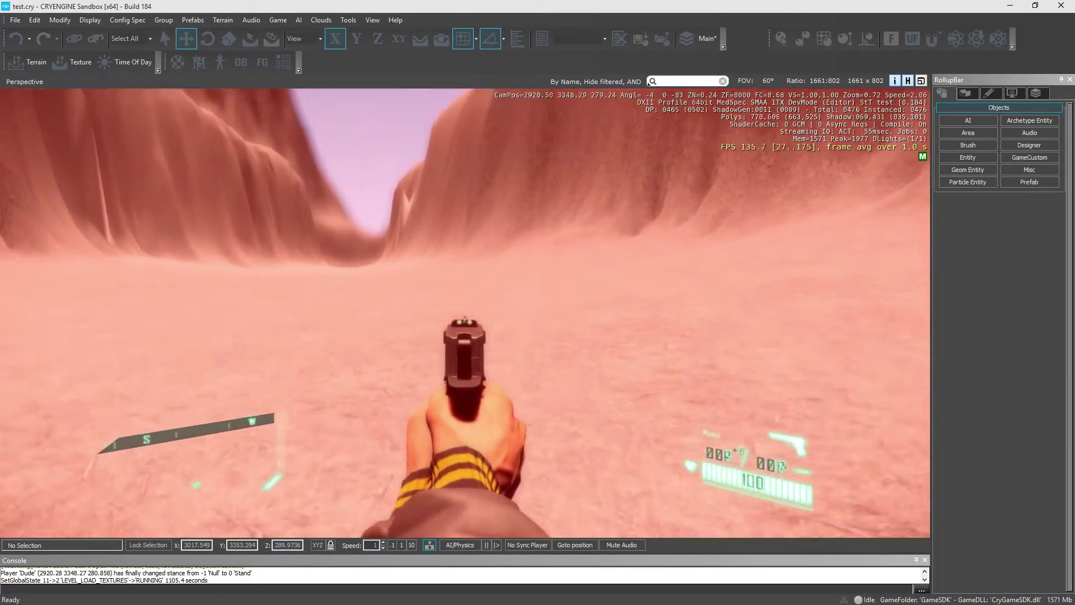
pyautogui.press('w')
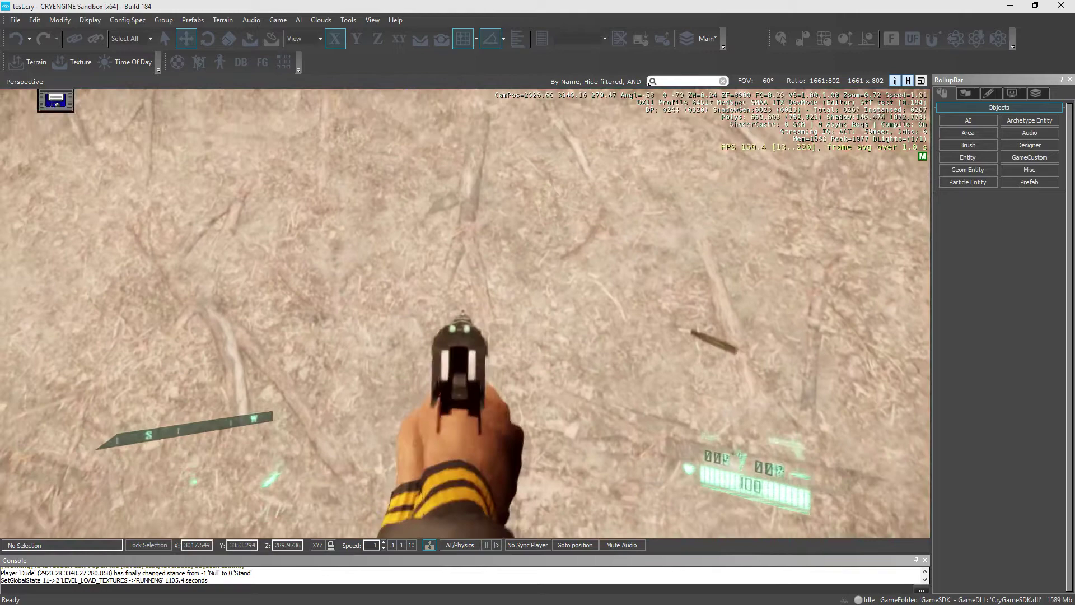
pyautogui.click(465, 313)
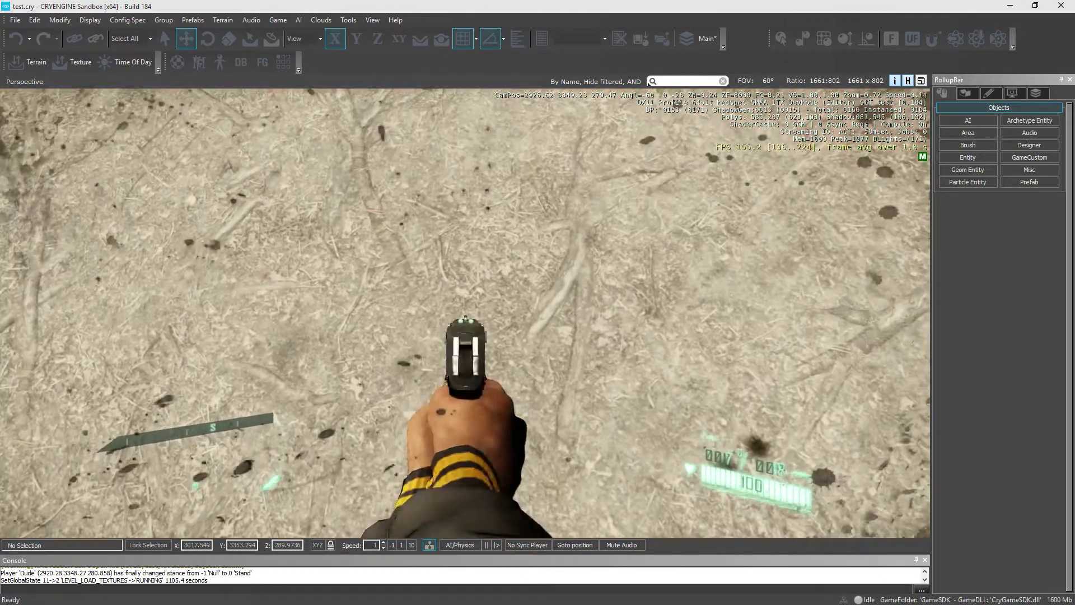
pyautogui.click(464, 313)
pyautogui.click(465, 313)
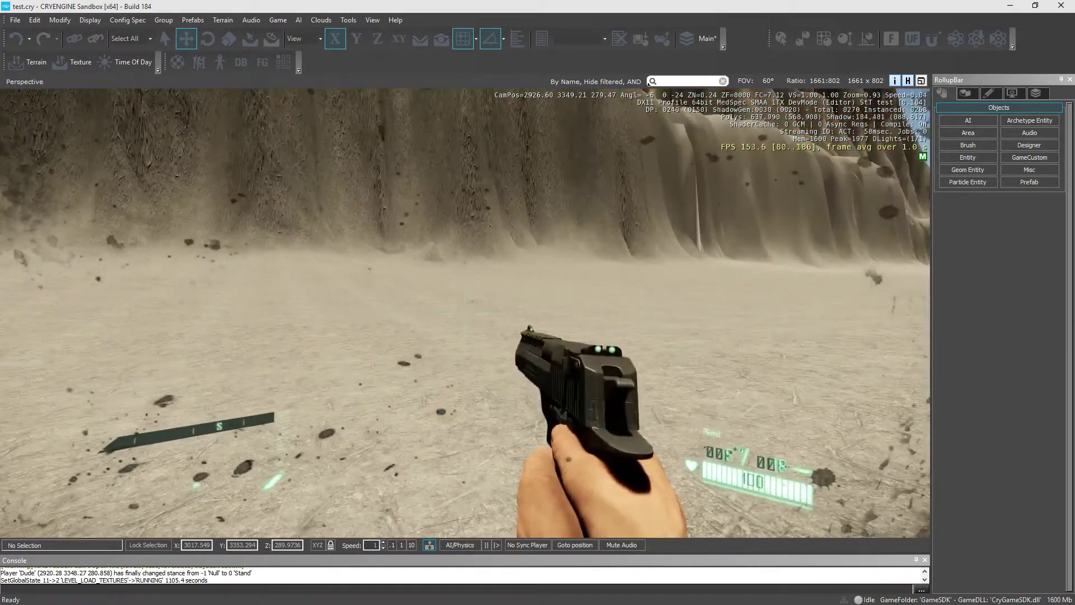
pyautogui.press('Escape')
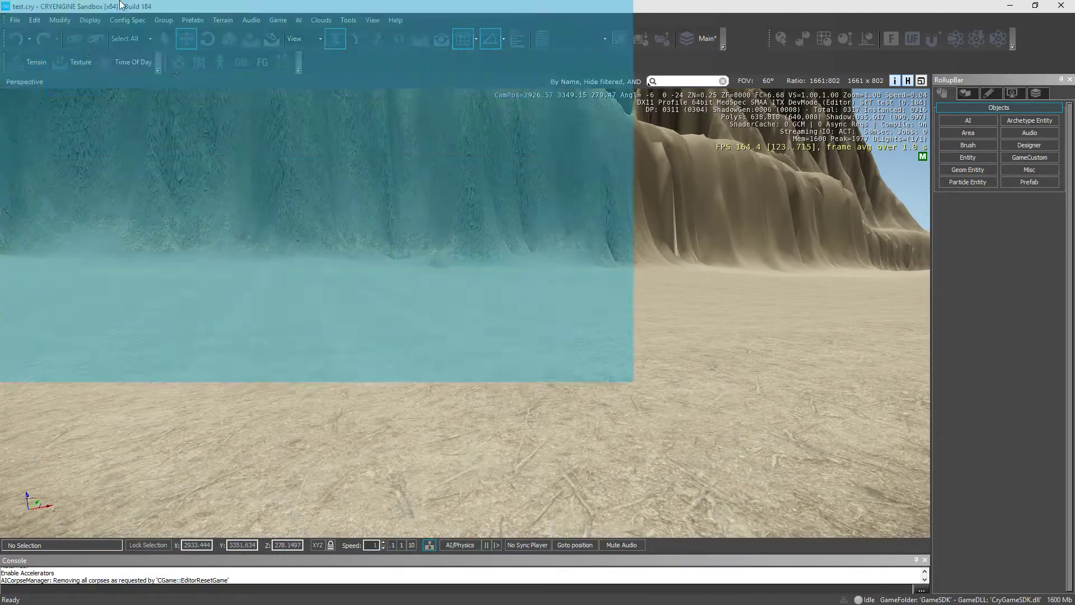
# Open the texture selection for the Default terrain layer and browse the detail folder of the Terrain textures.
pyautogui.moveTo(120, 1); pyautogui.dragTo(45, 4)
pyautogui.moveTo(200, 8); pyautogui.dragTo(404, 9)
pyautogui.click(150, 203)
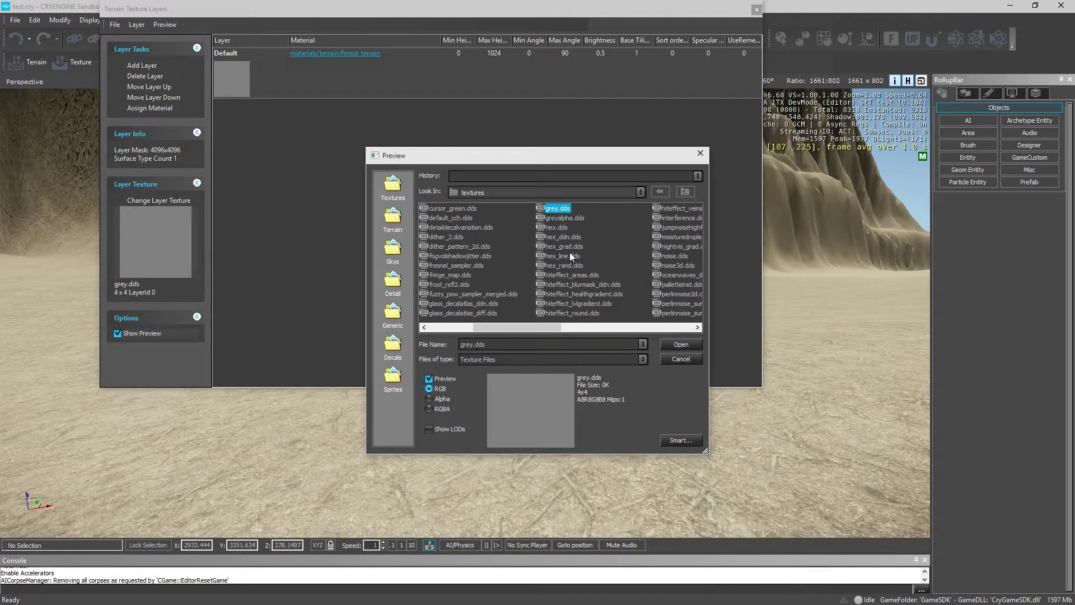
pyautogui.click(393, 217)
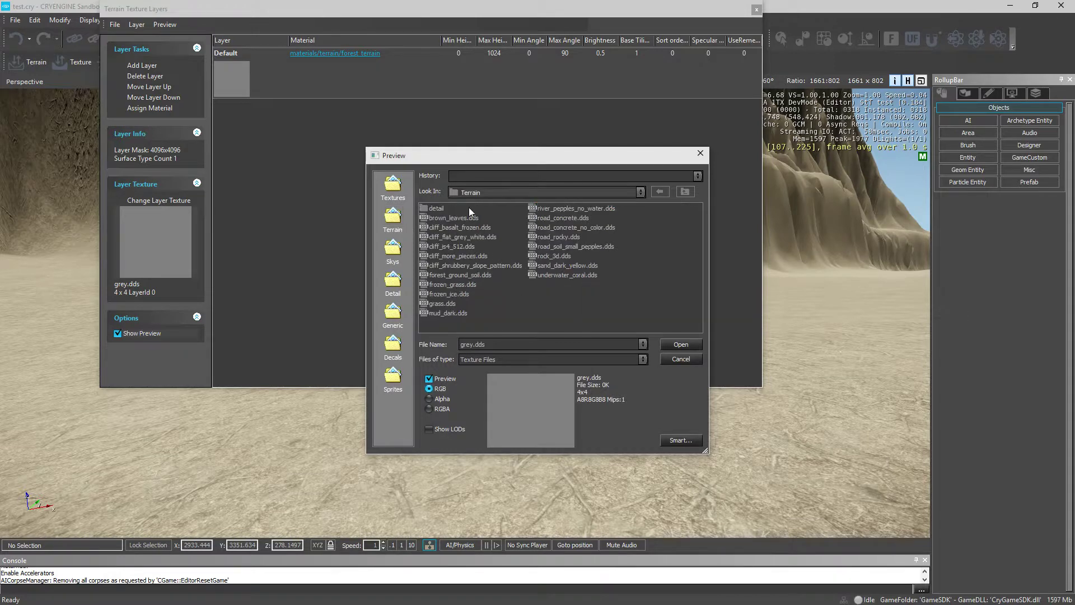
pyautogui.doubleClick(438, 208)
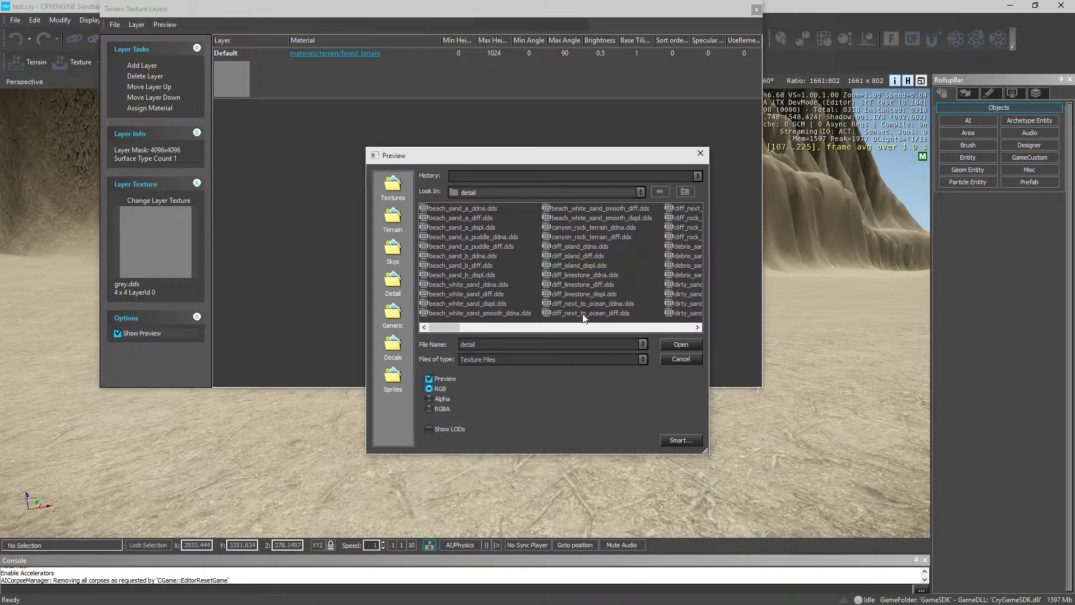
pyautogui.click(580, 328)
pyautogui.click(556, 328)
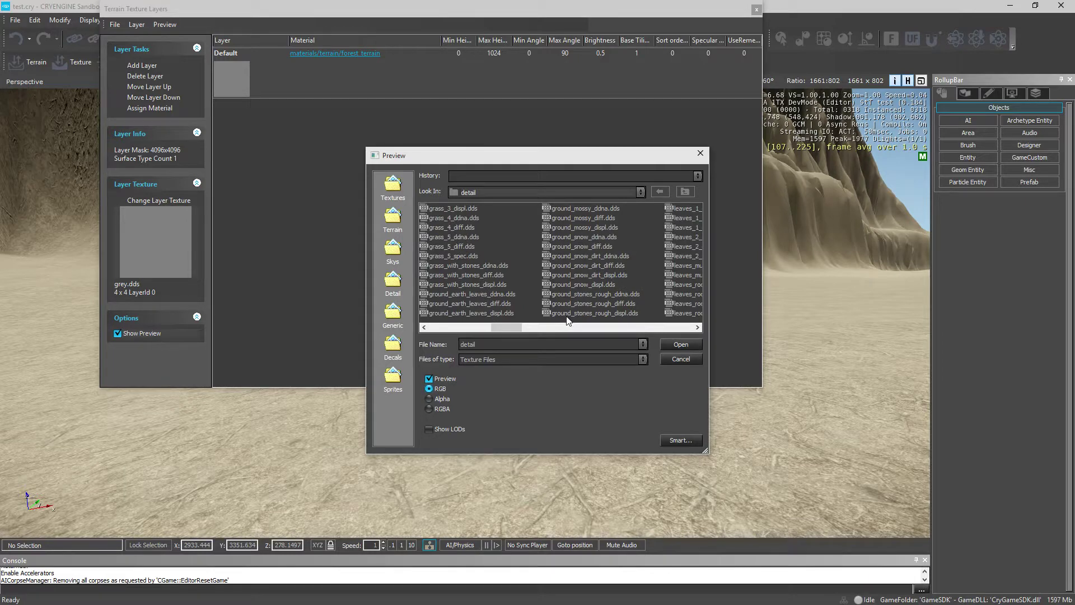
# Set the Default layer's texture to ground_earth_leaves_diff.dds and close the Terrain Texture Layers window.
pyautogui.click(485, 296)
pyautogui.click(479, 304)
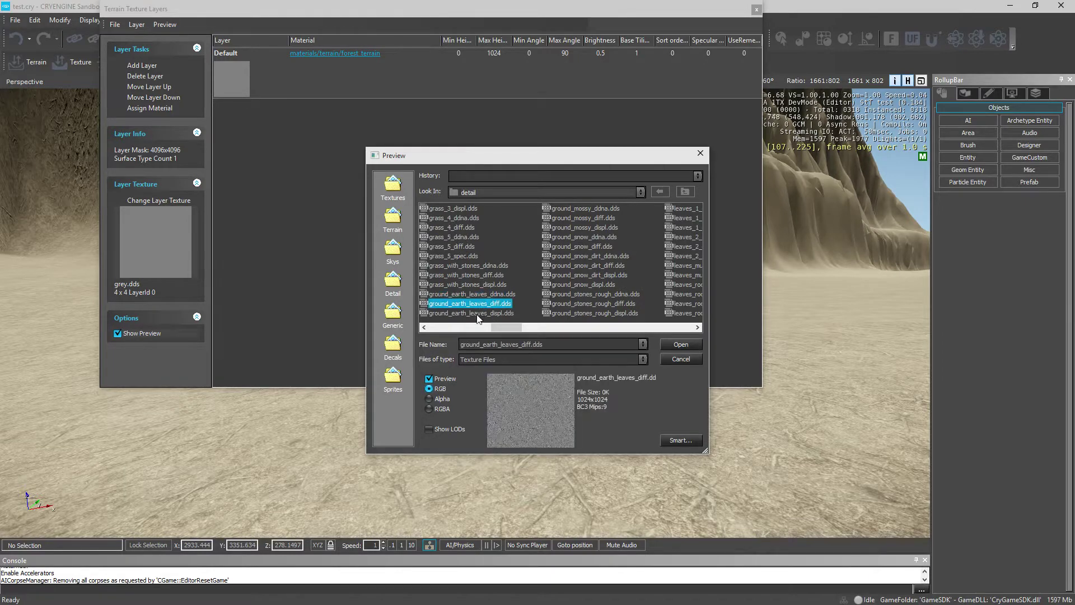
pyautogui.click(476, 314)
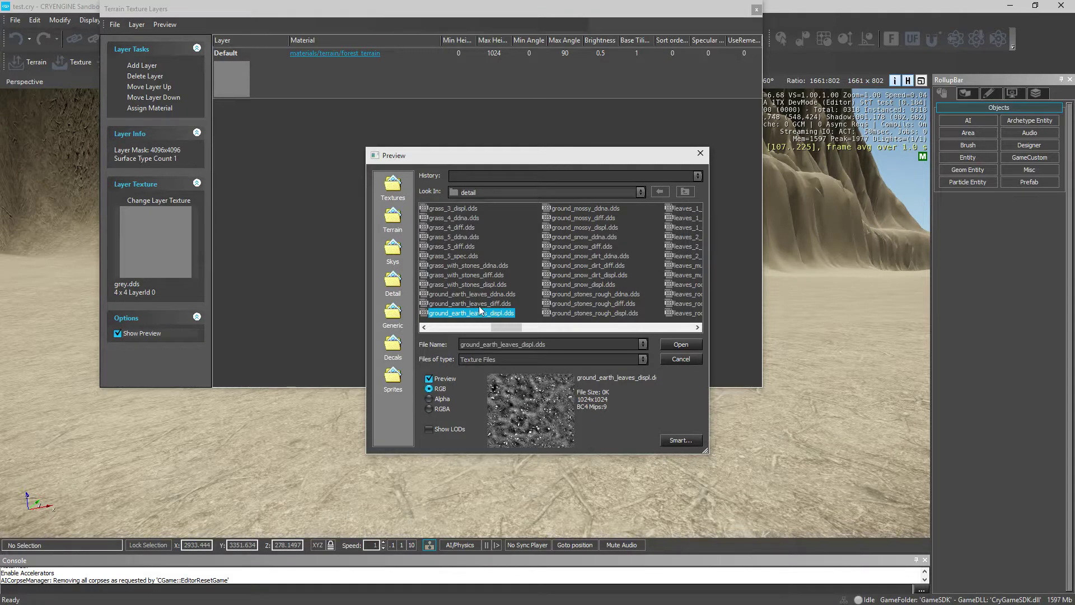
pyautogui.click(485, 305)
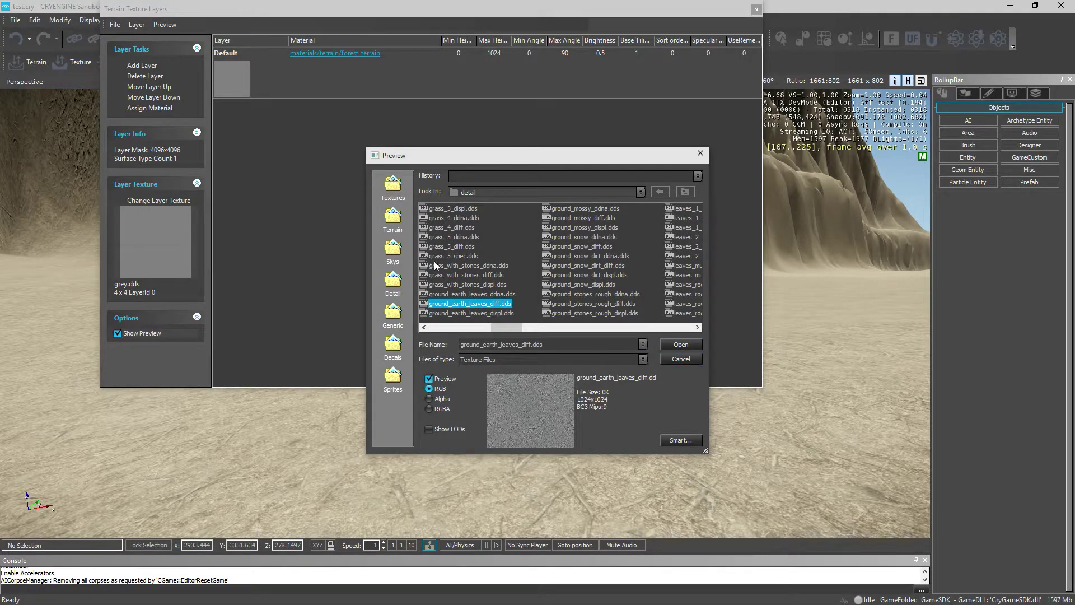
pyautogui.click(492, 313)
pyautogui.click(491, 303)
pyautogui.click(681, 343)
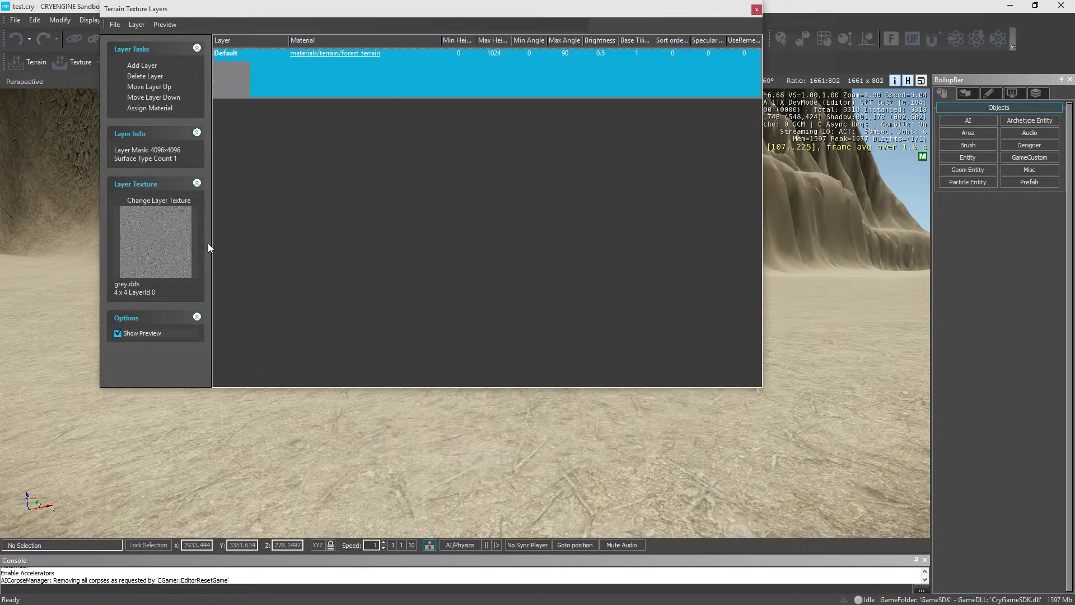
pyautogui.click(152, 110)
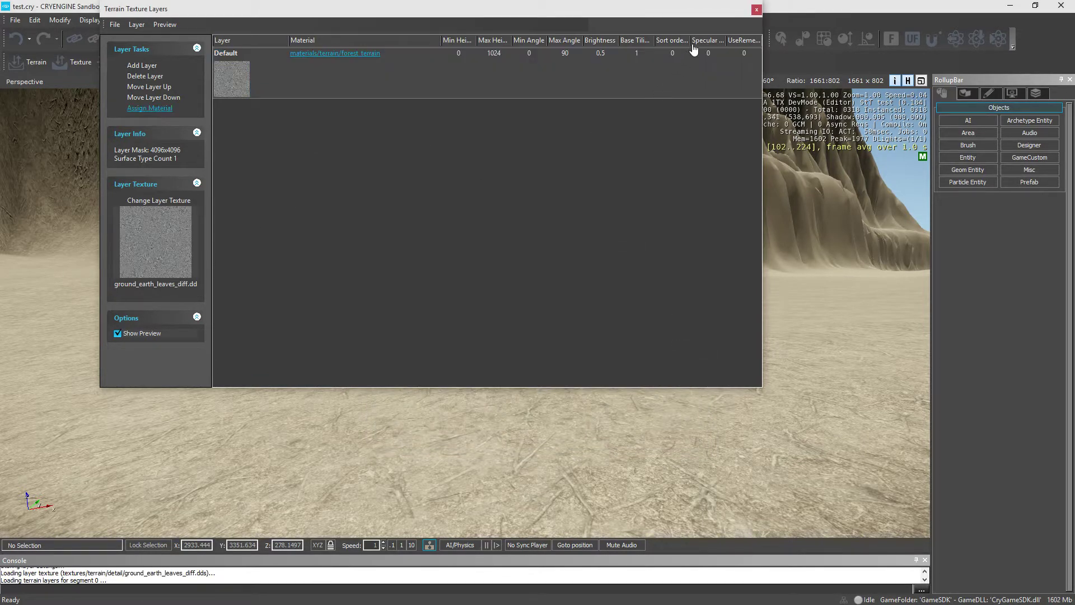
pyautogui.click(756, 11)
# Generate the terrain texture at 4096 x 4096 with a terrain color multiplier of 8 and high quality.
pyautogui.moveTo(582, 304); pyautogui.dragTo(582, 415, button='right')
pyautogui.press('w')
pyautogui.press('s')
pyautogui.press('w')
pyautogui.press('w')
pyautogui.moveTo(459, 314); pyautogui.dragTo(459, 269, button='right')
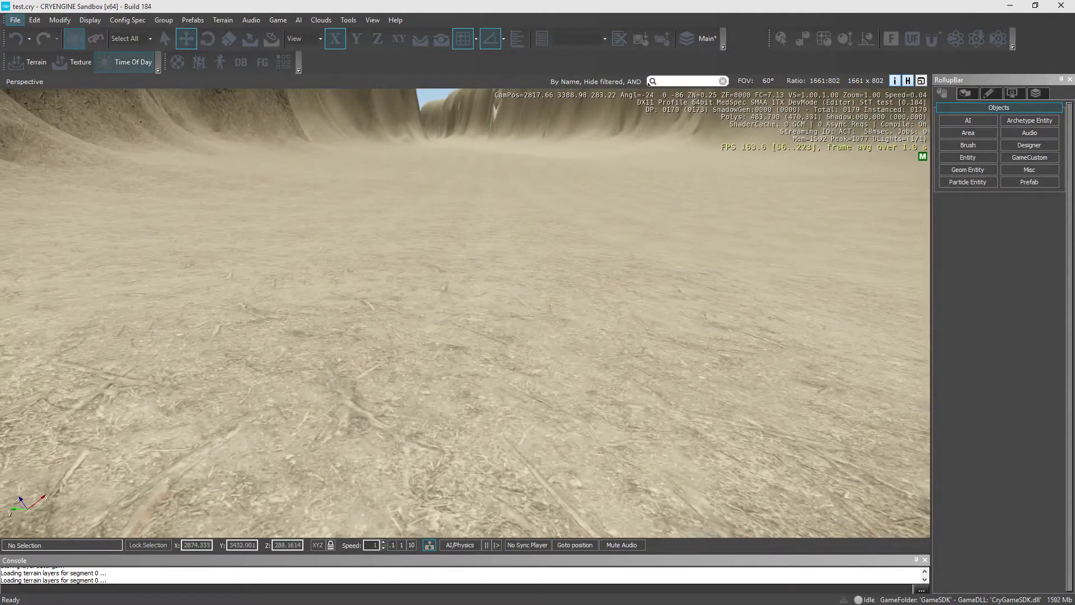
pyautogui.click(14, 21)
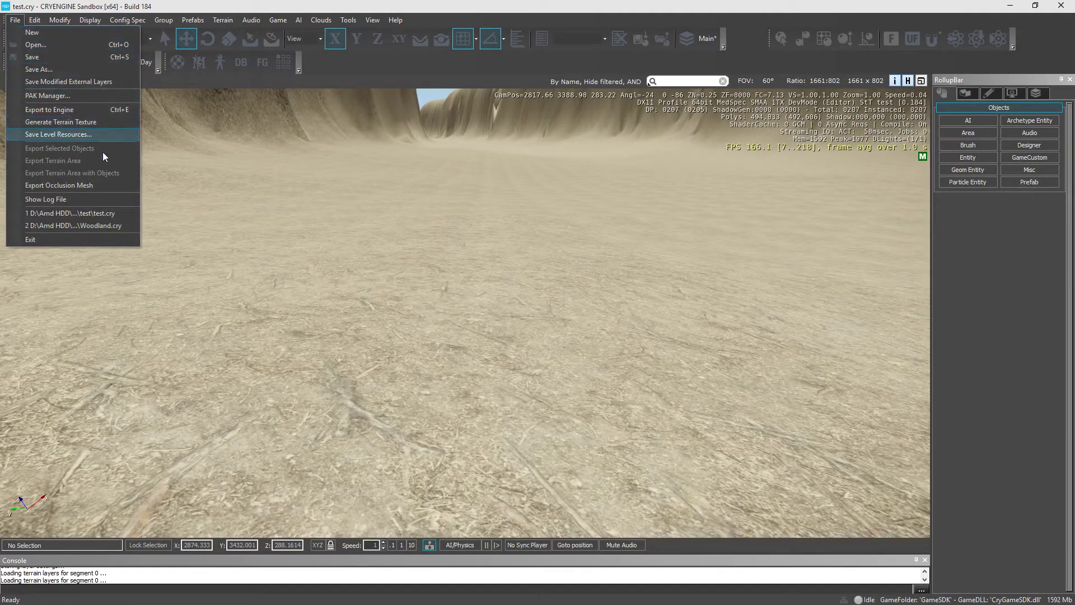
pyautogui.click(70, 121)
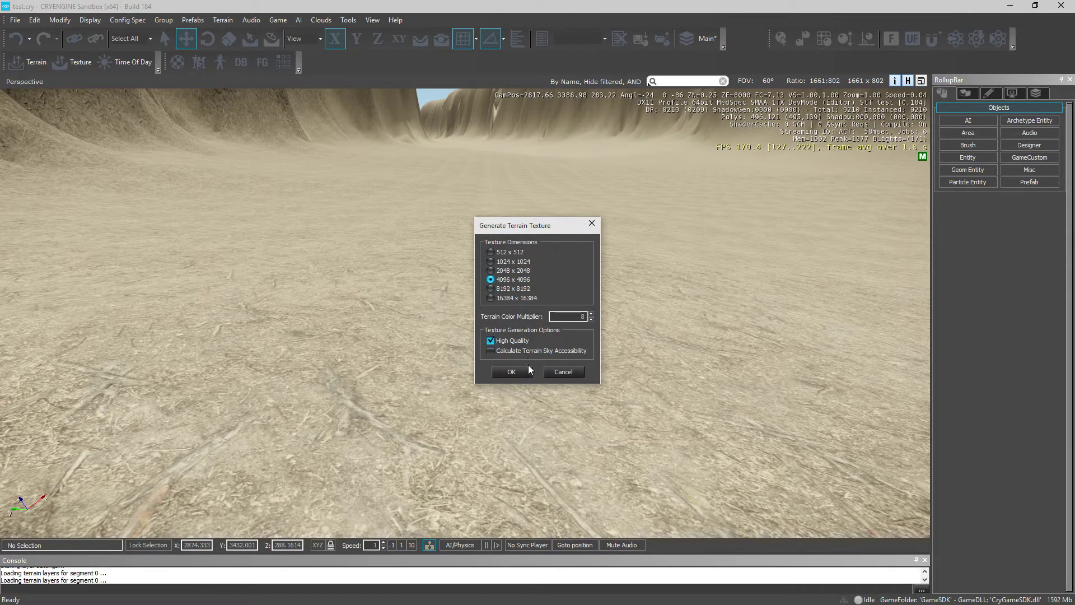
pyautogui.click(511, 371)
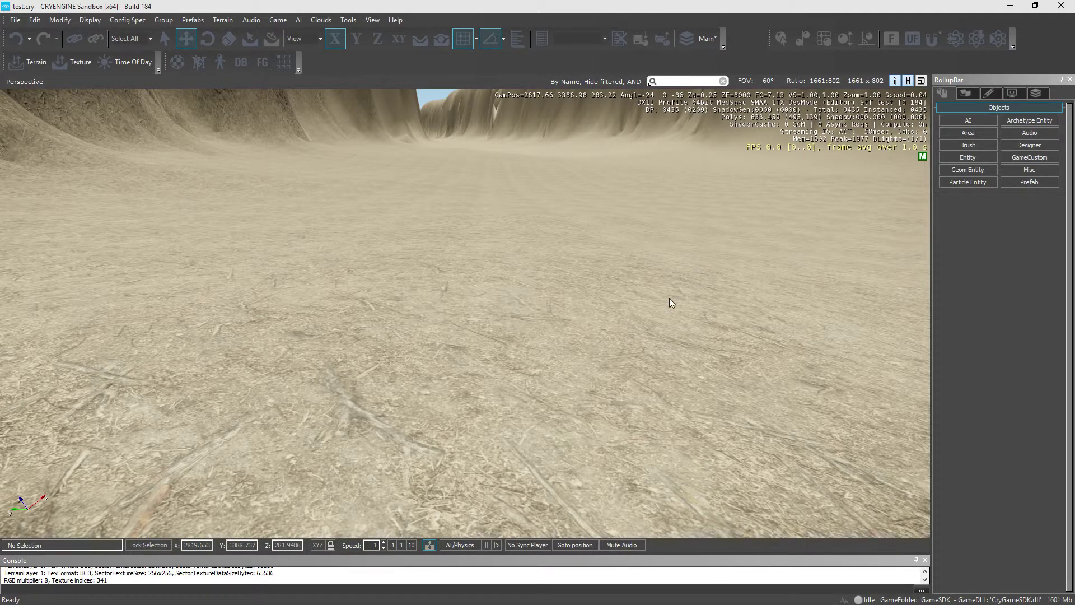
# Draw a six-point River object along the sandy canyon floor.
pyautogui.press('w')
pyautogui.moveTo(660, 300); pyautogui.dragTo(672, 263, button='right')
pyautogui.press('s')
pyautogui.press('d')
pyautogui.press('w')
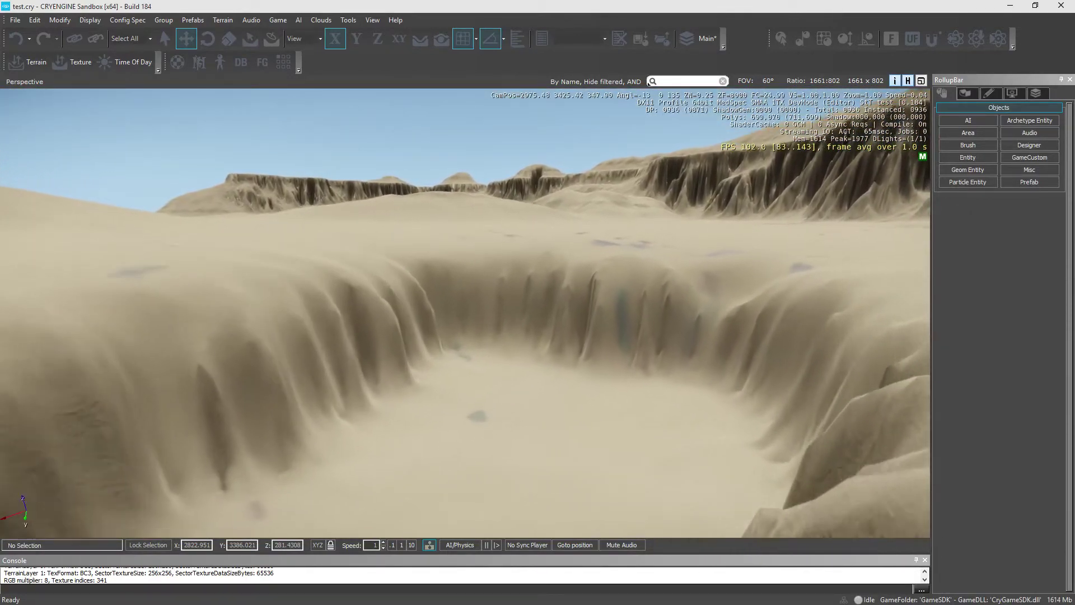
pyautogui.moveTo(672, 263); pyautogui.dragTo(632, 295, button='right')
pyautogui.click(1023, 168)
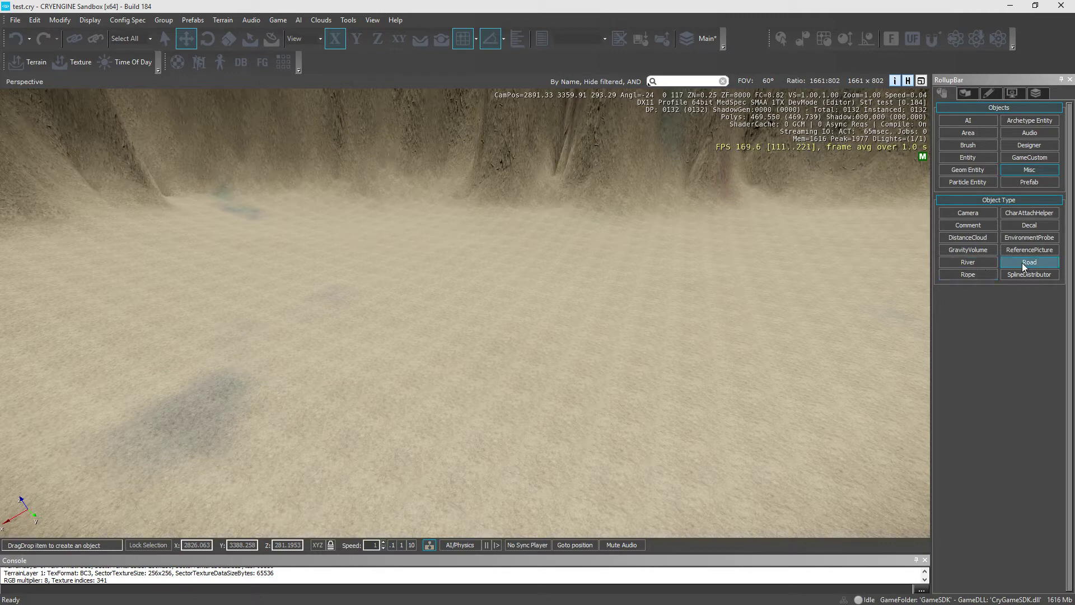
pyautogui.click(969, 263)
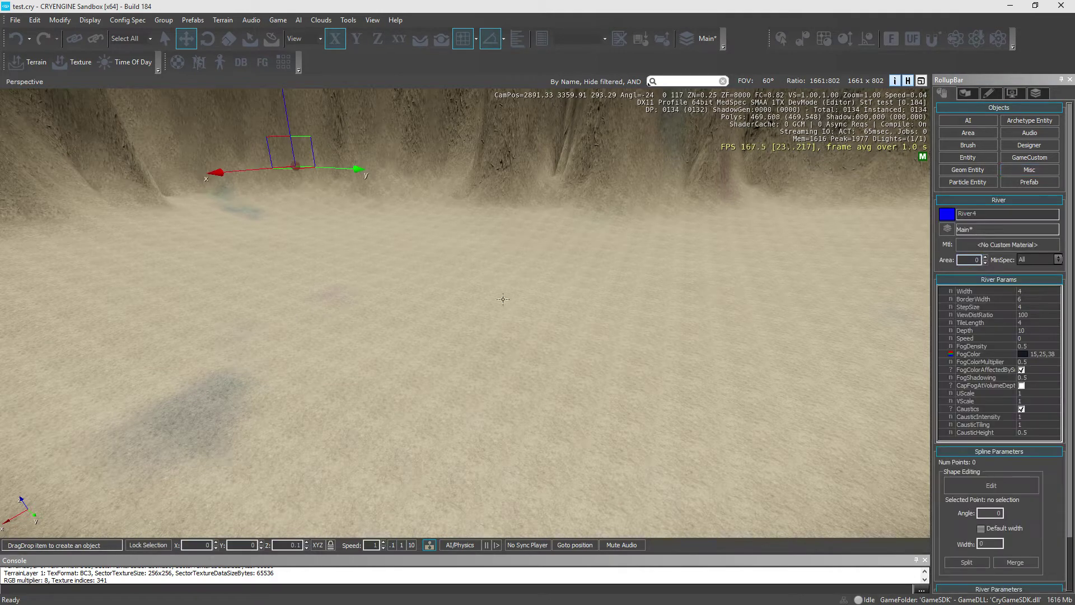
pyautogui.press('w')
pyautogui.moveTo(488, 290); pyautogui.dragTo(522, 302, button='right')
pyautogui.press('s')
pyautogui.click(522, 302)
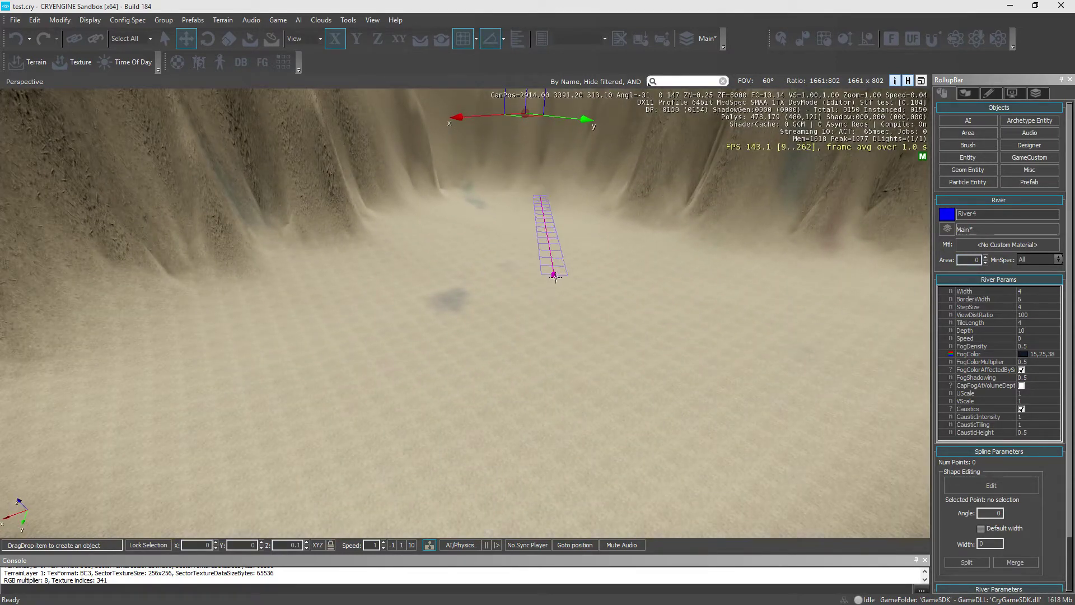
pyautogui.click(555, 276)
pyautogui.click(444, 360)
pyautogui.moveTo(444, 360); pyautogui.dragTo(409, 363, button='right')
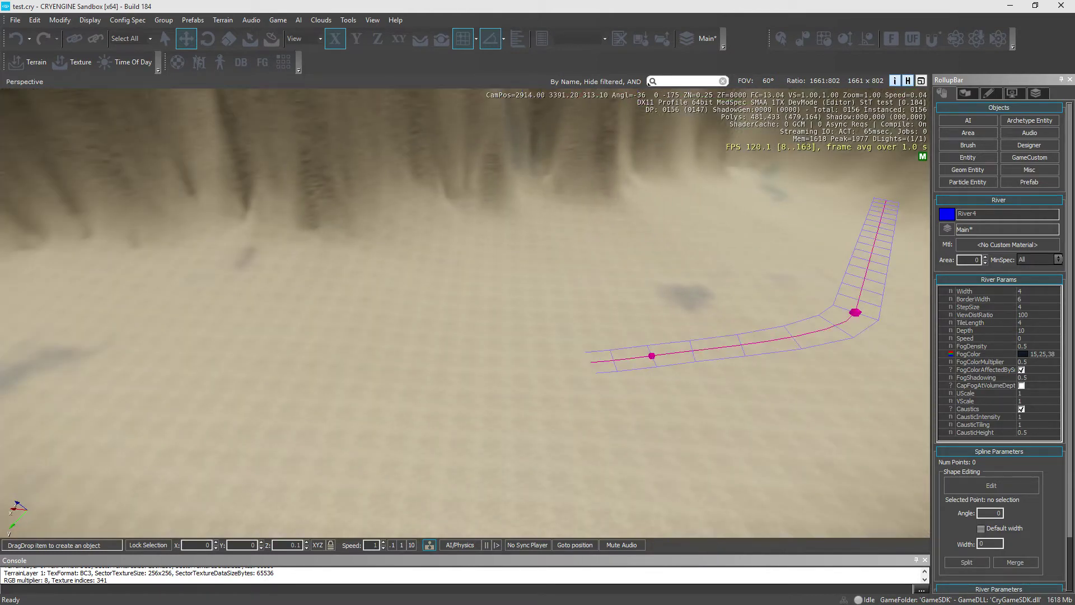
pyautogui.click(449, 351)
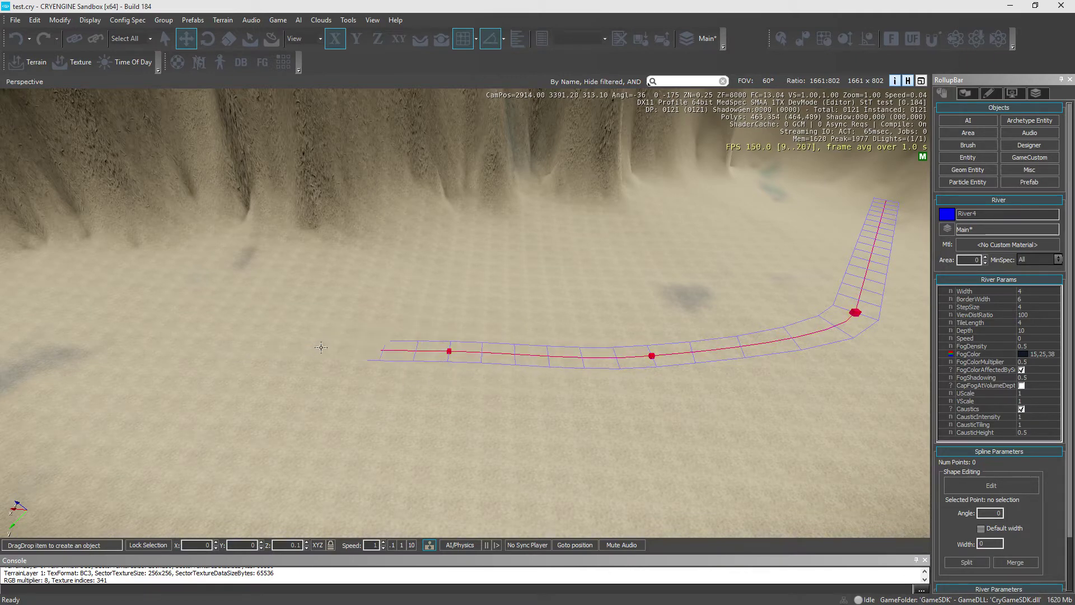
pyautogui.doubleClick(323, 339)
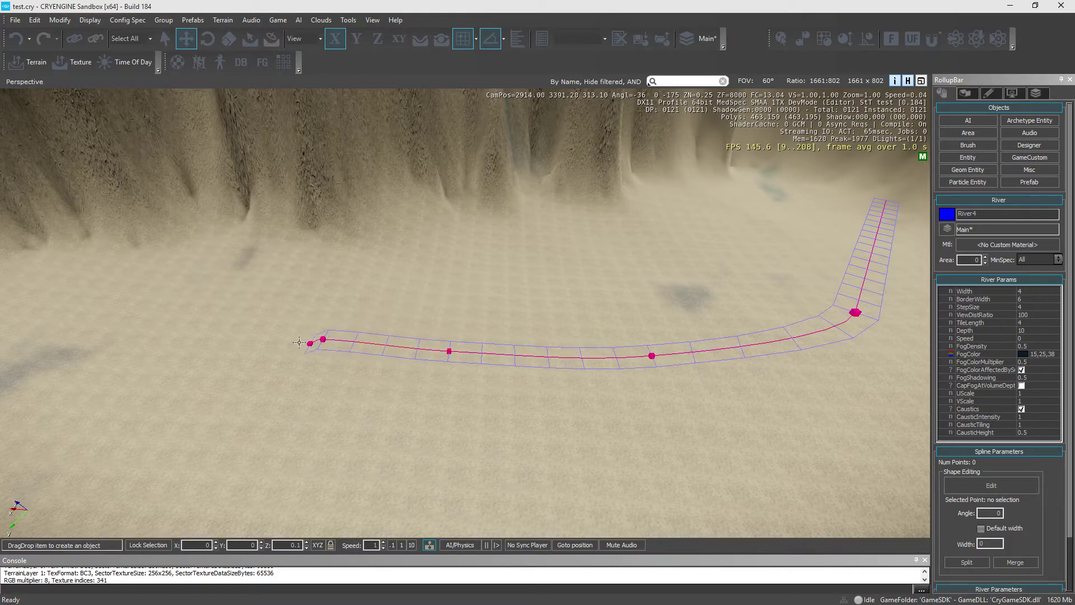
pyautogui.doubleClick(295, 342)
# Open the material selection for the new river and search the materials for river.
pyautogui.press('w')
pyautogui.moveTo(451, 395); pyautogui.dragTo(565, 371, button='right')
pyautogui.press('w')
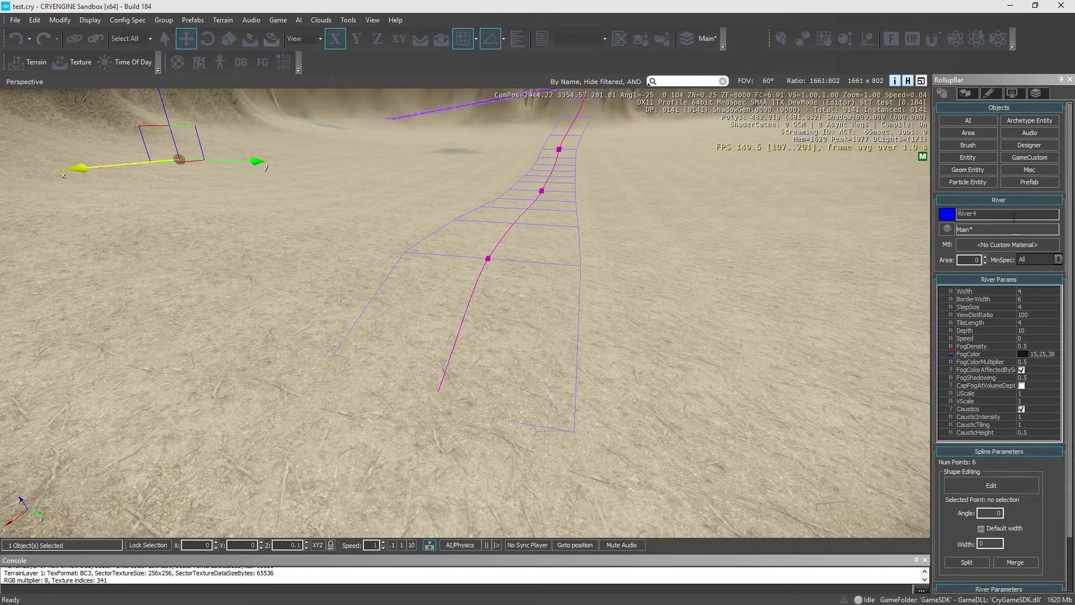
pyautogui.click(999, 248)
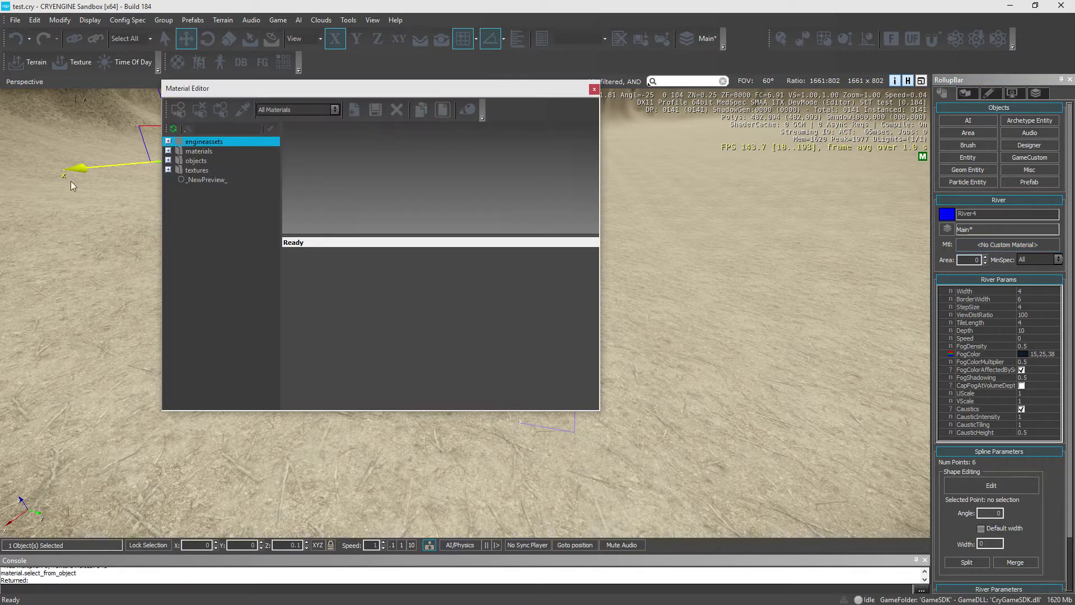
pyautogui.click(240, 130)
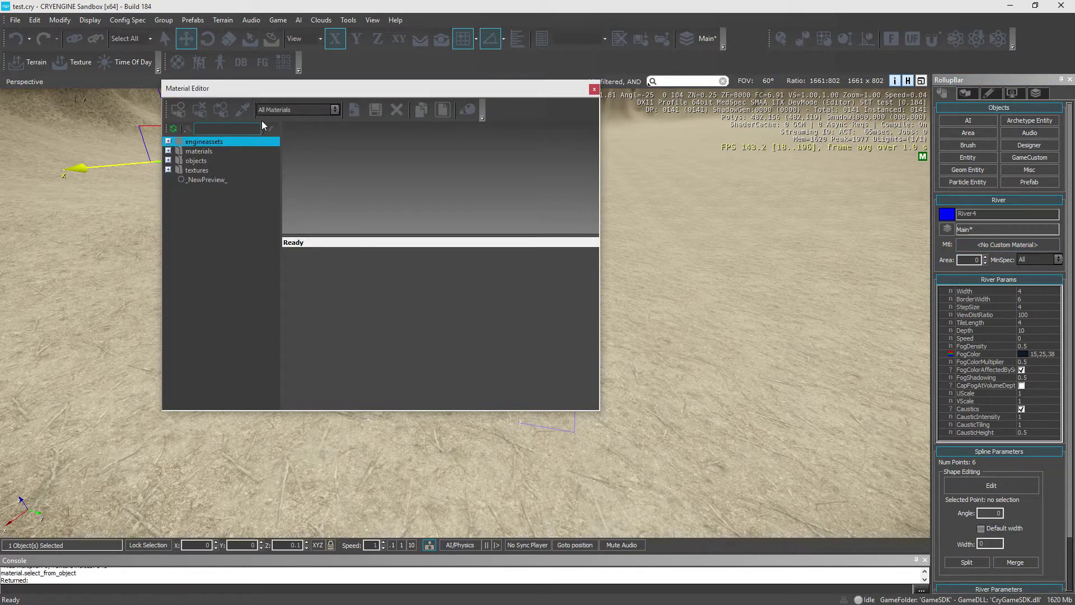
pyautogui.write('river')
pyautogui.click(241, 142)
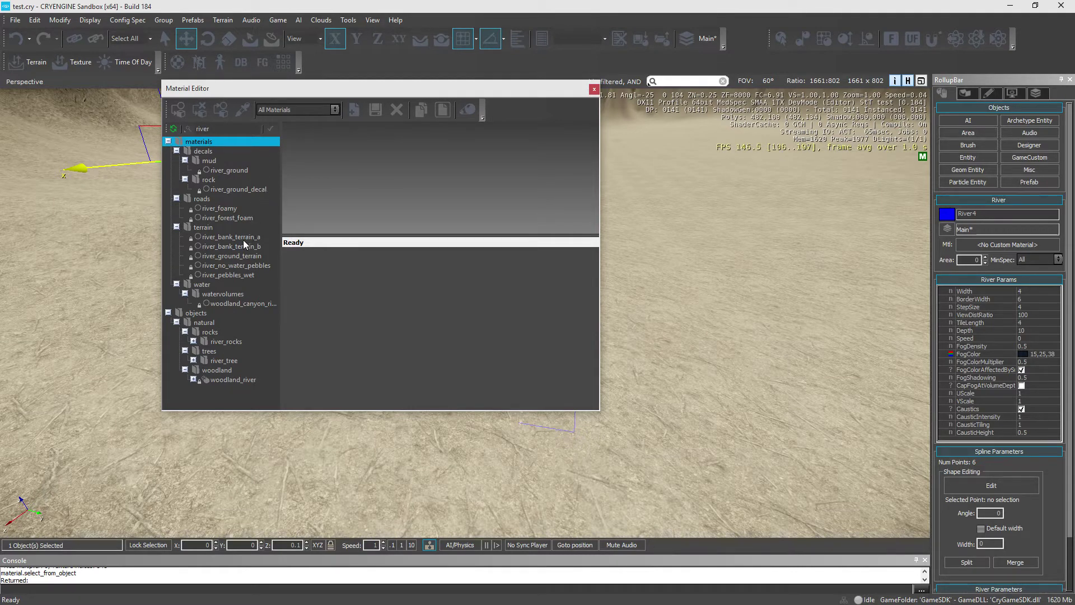
# Search the materials for rapids, assign water_rapids to the river, and close the Material Editor.
pyautogui.click(222, 129)
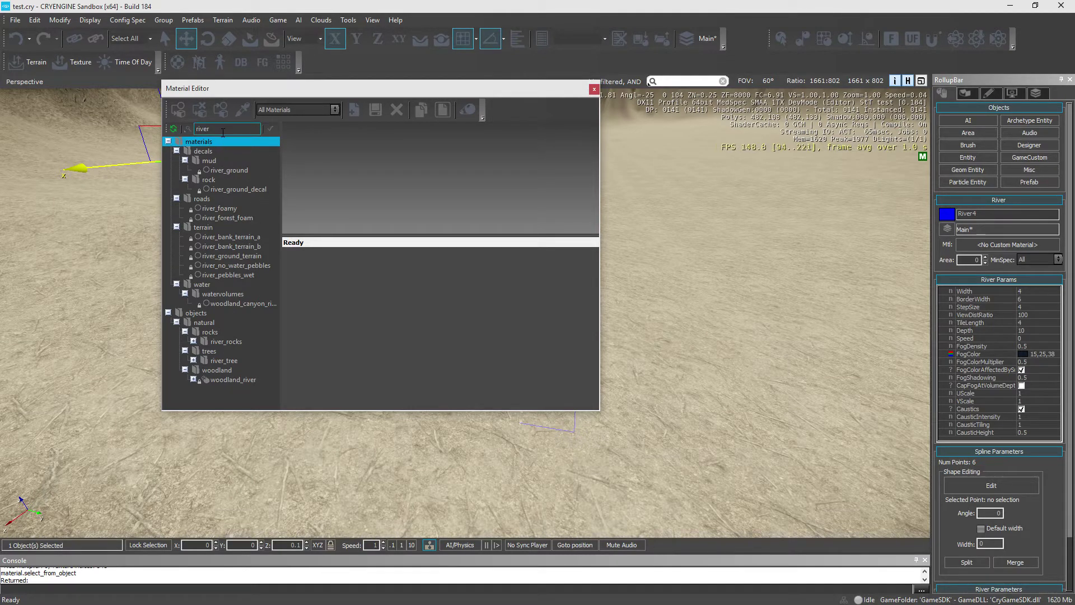
pyautogui.doubleClick(248, 130)
pyautogui.write('rapids')
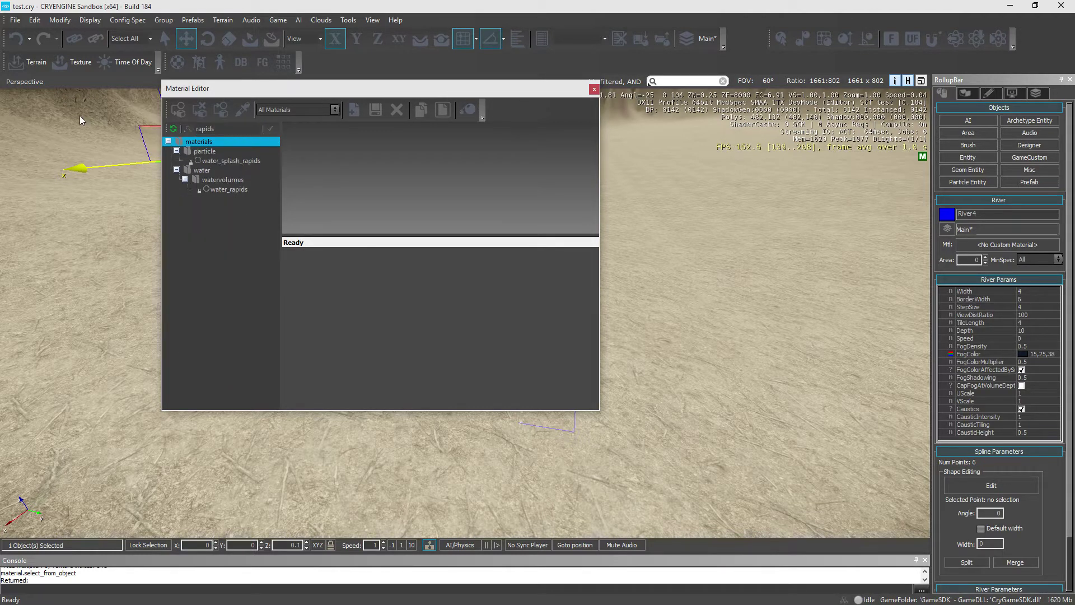
pyautogui.click(233, 162)
pyautogui.click(222, 188)
pyautogui.rightClick(224, 189)
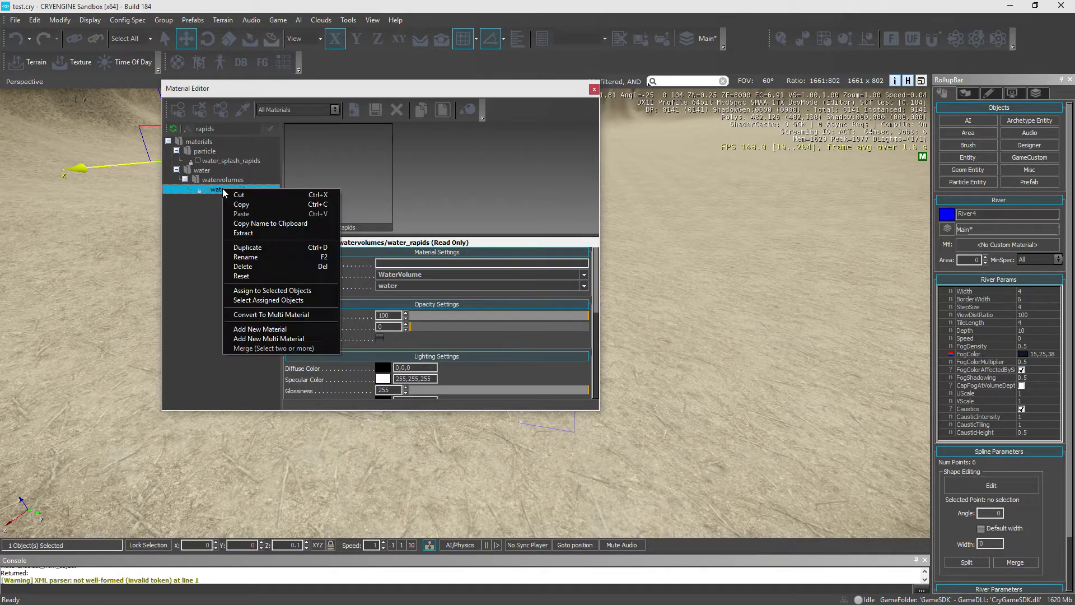
pyautogui.click(271, 291)
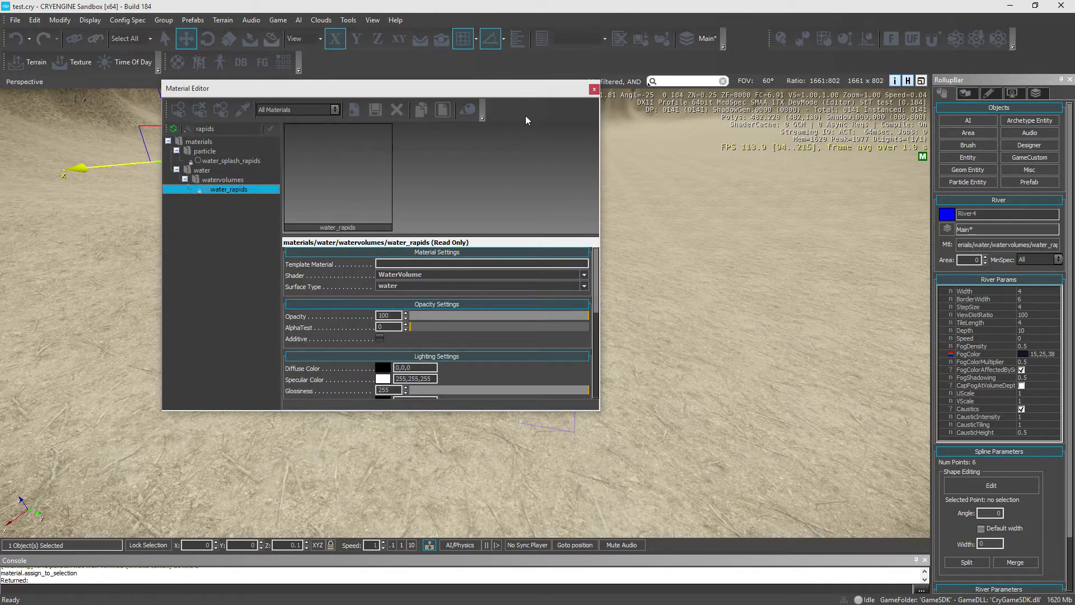
pyautogui.click(593, 88)
# Raise the river vertically to Z 254.1 and delete it from the level.
pyautogui.moveTo(464, 244); pyautogui.dragTo(496, 259, button='right')
pyautogui.press('w')
pyautogui.press('s')
pyautogui.moveTo(648, 81); pyautogui.dragTo(648, 81, button='right')
pyautogui.moveTo(425, 251); pyautogui.dragTo(426, 246, button='right')
pyautogui.press('s')
pyautogui.moveTo(363, 180); pyautogui.dragTo(358, 135)
pyautogui.moveTo(359, 139); pyautogui.dragTo(358, 134, button='right')
pyautogui.press('w')
pyautogui.moveTo(648, 81); pyautogui.dragTo(649, 81, button='right')
pyautogui.press('a')
pyautogui.moveTo(376, 276); pyautogui.dragTo(381, 277, button='right')
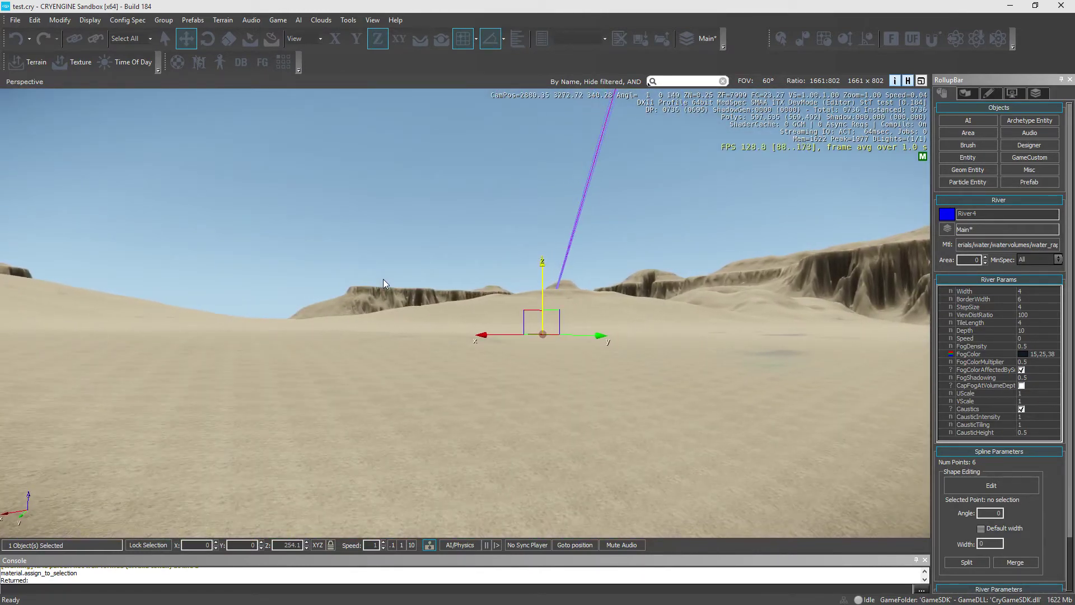
pyautogui.press('Delete')
# Open the Terrain Editor with the Flatten brush, move its window aside, and enlarge the brush radius.
pyautogui.click(487, 334)
pyautogui.moveTo(487, 335); pyautogui.dragTo(487, 334, button='right')
pyautogui.moveTo(648, 81); pyautogui.dragTo(648, 82, button='right')
pyautogui.click(28, 55)
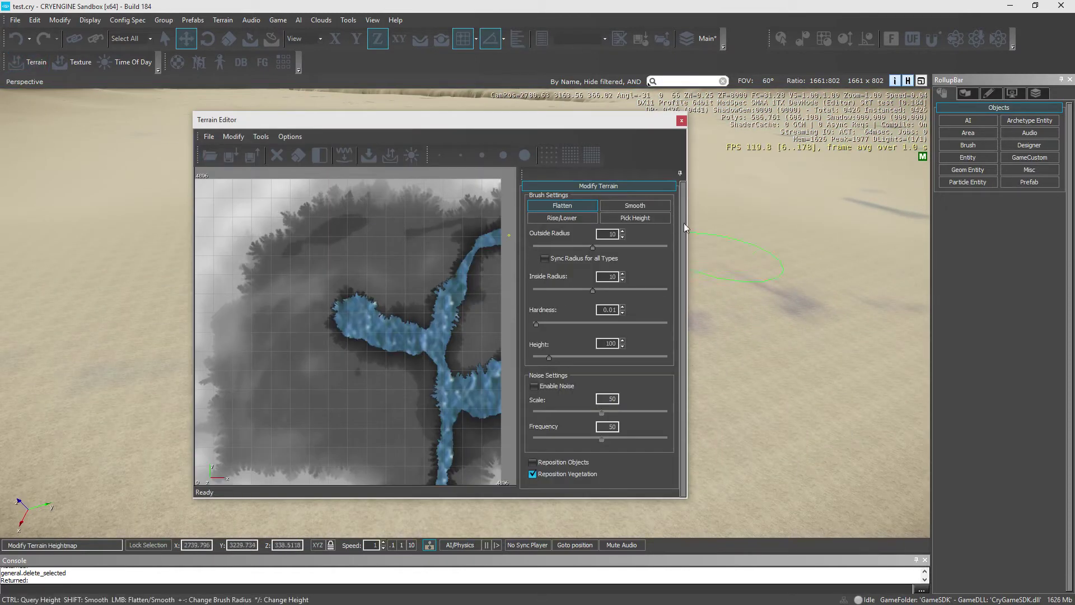
pyautogui.moveTo(555, 122); pyautogui.dragTo(448, 314)
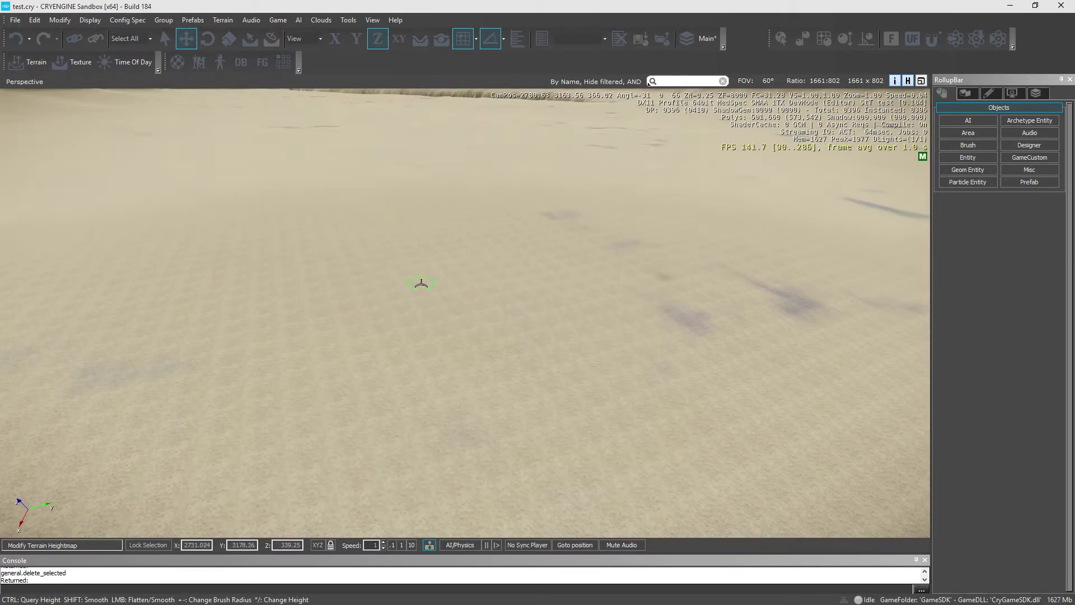
pyautogui.press('+')
pyautogui.press('+')
pyautogui.press('+')
pyautogui.press('+')
pyautogui.press('+')
pyautogui.press('+')
pyautogui.press('+')
pyautogui.press('+')
pyautogui.press('+')
pyautogui.press('+')
pyautogui.press('+')
# Reduce the terrain brush radius, try sinking a large pit into the plain, and undo it.
pyautogui.press('w')
pyautogui.moveTo(449, 368); pyautogui.dragTo(449, 368, button='right')
pyautogui.press('-')
pyautogui.press('-')
pyautogui.press('-')
pyautogui.press('-')
pyautogui.press('-')
pyautogui.press('-')
pyautogui.press('-')
pyautogui.press('-')
pyautogui.press('-')
pyautogui.press('-')
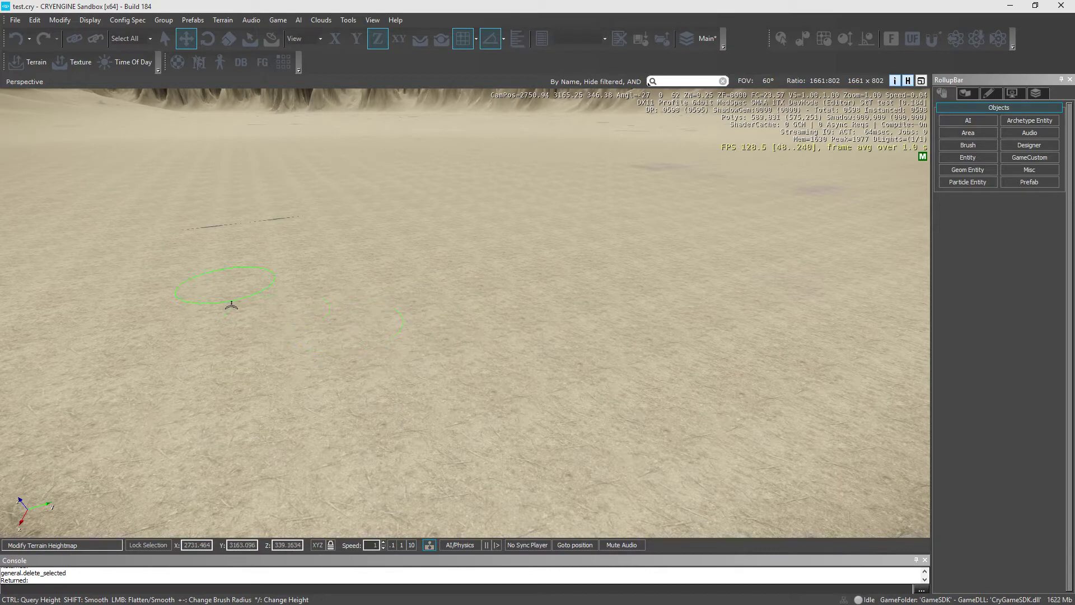
pyautogui.click(99, 238)
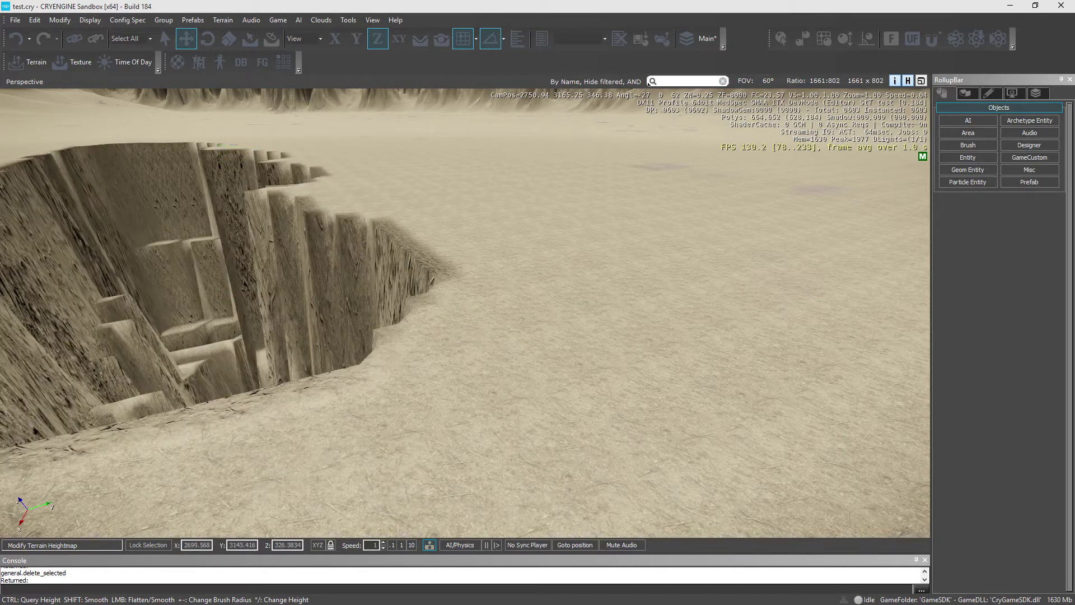
pyautogui.hotkey('ctrl', 'z')
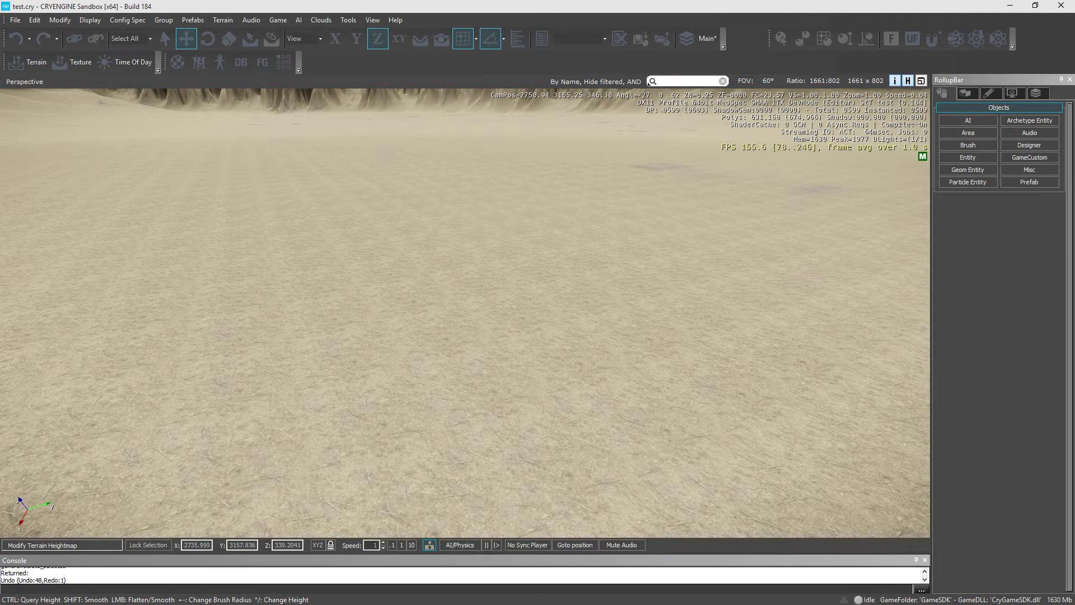
# Try carving pits into the plain with the smaller Flatten brush, undoing each attempt.
pyautogui.click(238, 309)
pyautogui.hotkey('ctrl', 'z')
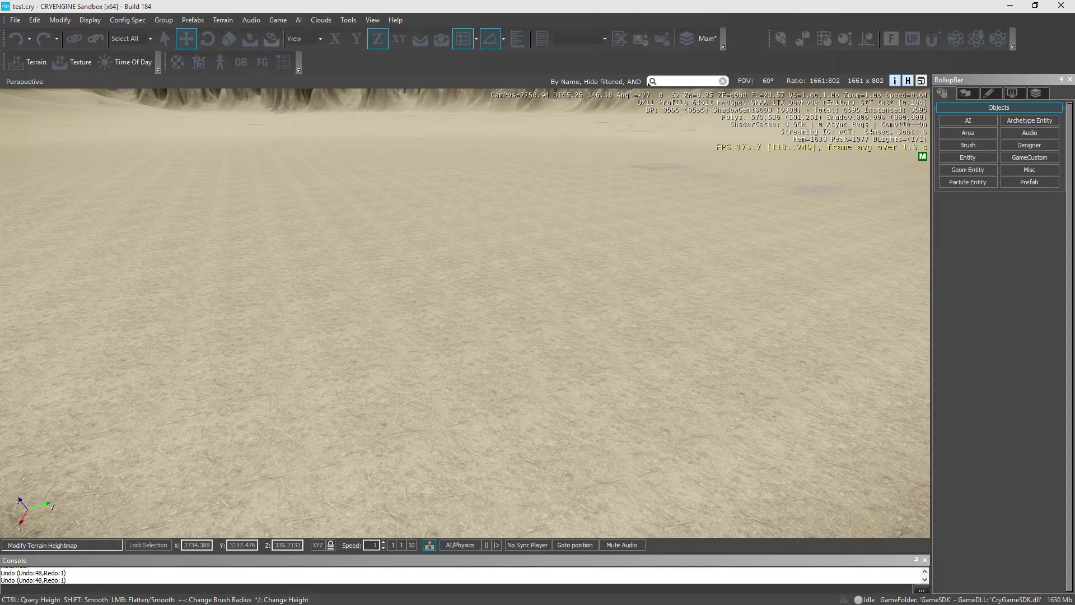
pyautogui.click(191, 335)
pyautogui.press('a')
pyautogui.moveTo(197, 329); pyautogui.dragTo(370, 370, button='right')
pyautogui.hotkey('ctrl', 'z')
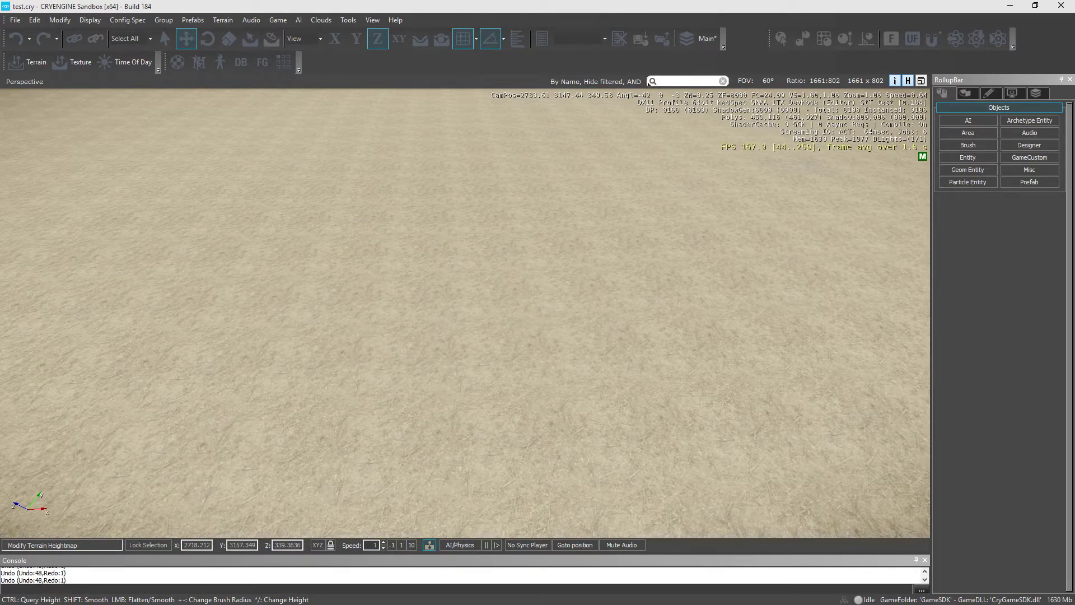
pyautogui.click(354, 321)
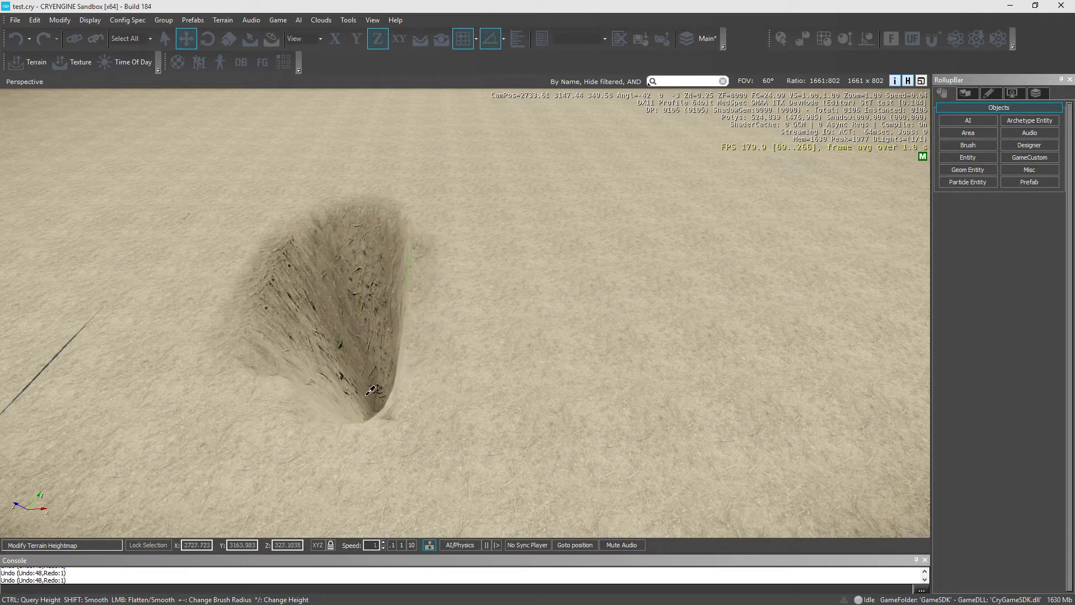
pyautogui.hotkey('ctrl', 'z')
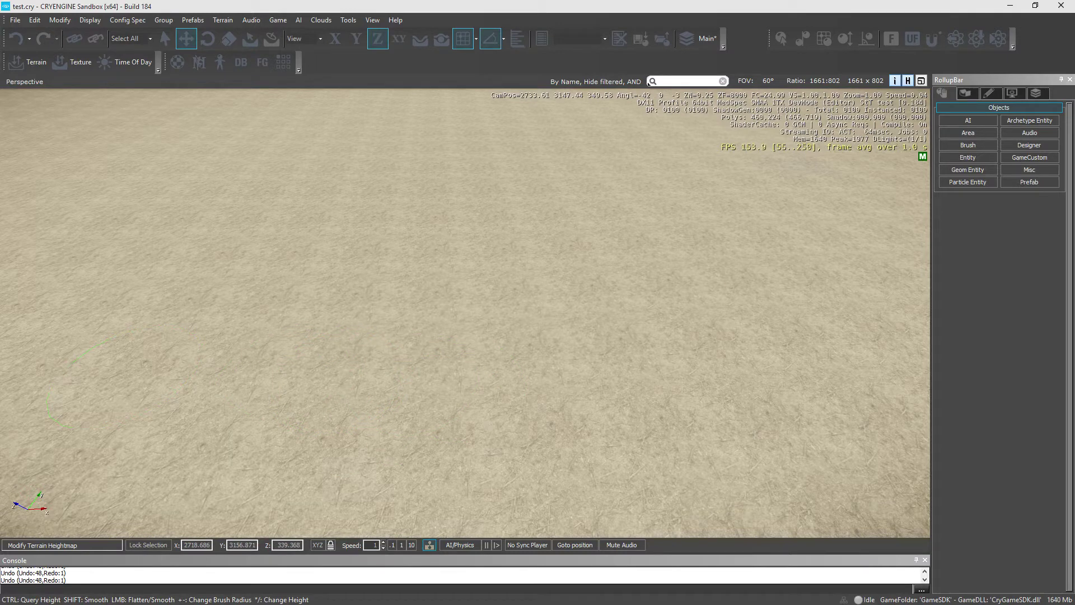
# Try a short terrain brush stroke to carve a channel across the plain and undo the carving.
pyautogui.moveTo(265, 360); pyautogui.dragTo(268, 359)
pyautogui.press('a')
pyautogui.moveTo(268, 358); pyautogui.dragTo(246, 340, button='right')
pyautogui.press('w')
pyautogui.press('s')
pyautogui.hotkey('ctrl', 'z')
pyautogui.moveTo(428, 302); pyautogui.dragTo(434, 301, button='right')
pyautogui.press('w')
pyautogui.press('a')
pyautogui.hotkey('ctrl', 'z')
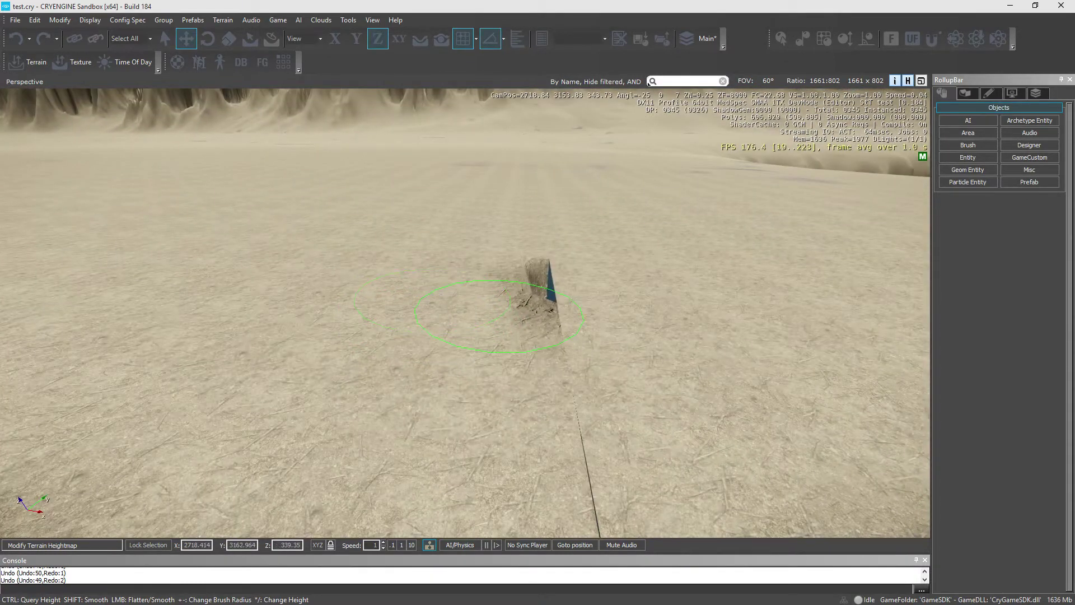
# Make two more test strokes with the terrain brush on the plain and undo both.
pyautogui.press('w')
pyautogui.moveTo(511, 314)
pyautogui.mouseDown(button='right')
pyautogui.moveTo(520, 298)
pyautogui.moveTo(537, 300)
pyautogui.moveTo(497, 314)
pyautogui.mouseUp(button='right')
pyautogui.press('s')
pyautogui.click(473, 291)
pyautogui.hotkey('ctrl', 'z')
pyautogui.moveTo(487, 370); pyautogui.dragTo(473, 355, button='right')
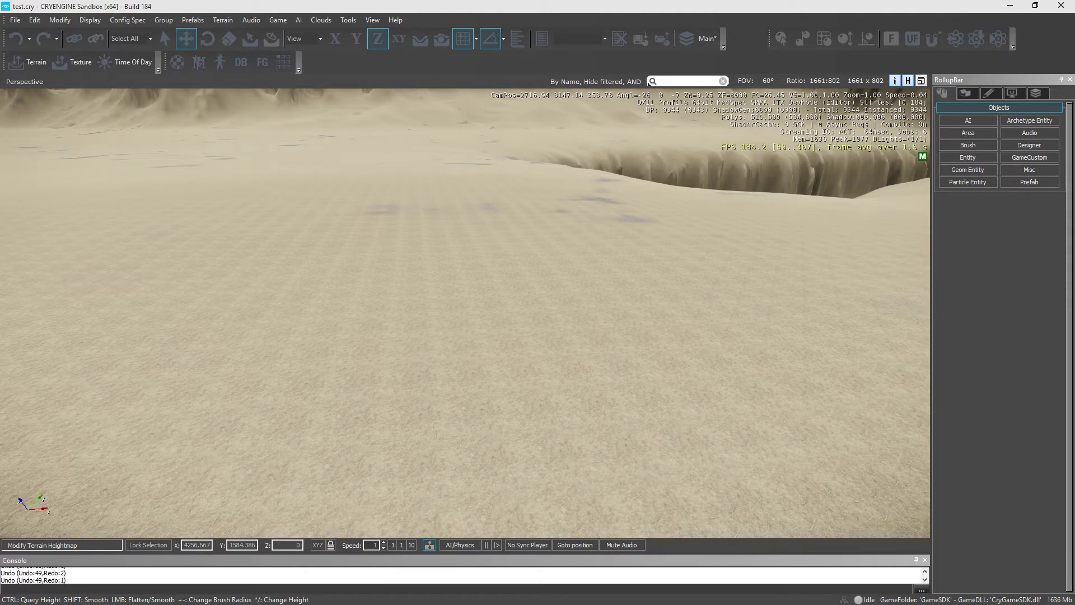
pyautogui.moveTo(320, 318); pyautogui.dragTo(350, 342)
pyautogui.hotkey('ctrl', 'z')
pyautogui.press('w')
pyautogui.moveTo(302, 420)
pyautogui.mouseDown(button='right')
pyautogui.moveTo(370, 375)
pyautogui.moveTo(398, 327)
pyautogui.mouseUp(button='right')
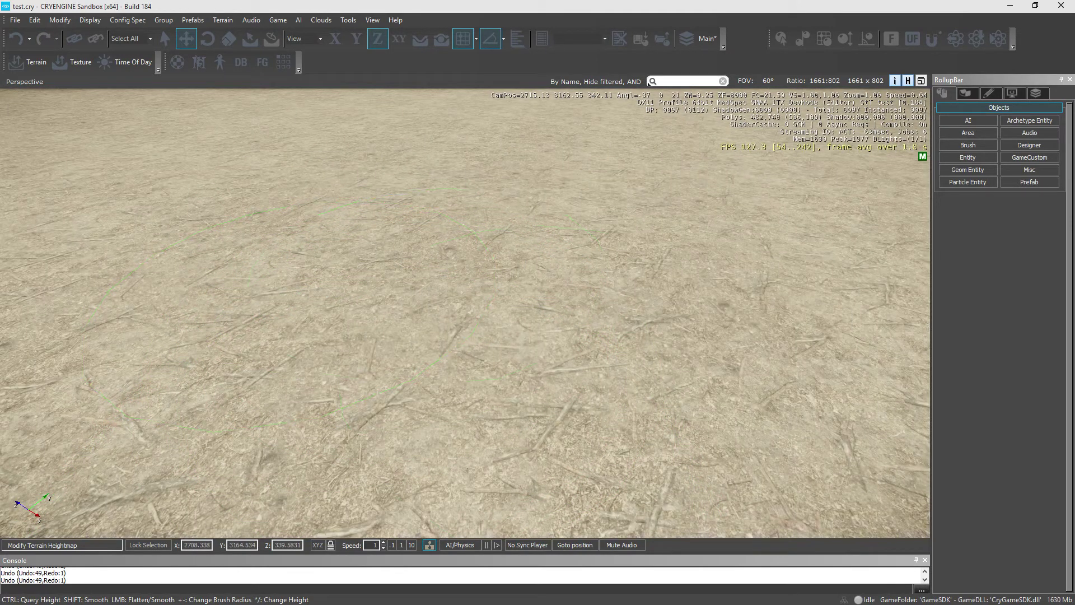
pyautogui.press('s')
pyautogui.moveTo(364, 336); pyautogui.dragTo(285, 263, button='right')
pyautogui.click(1030, 171)
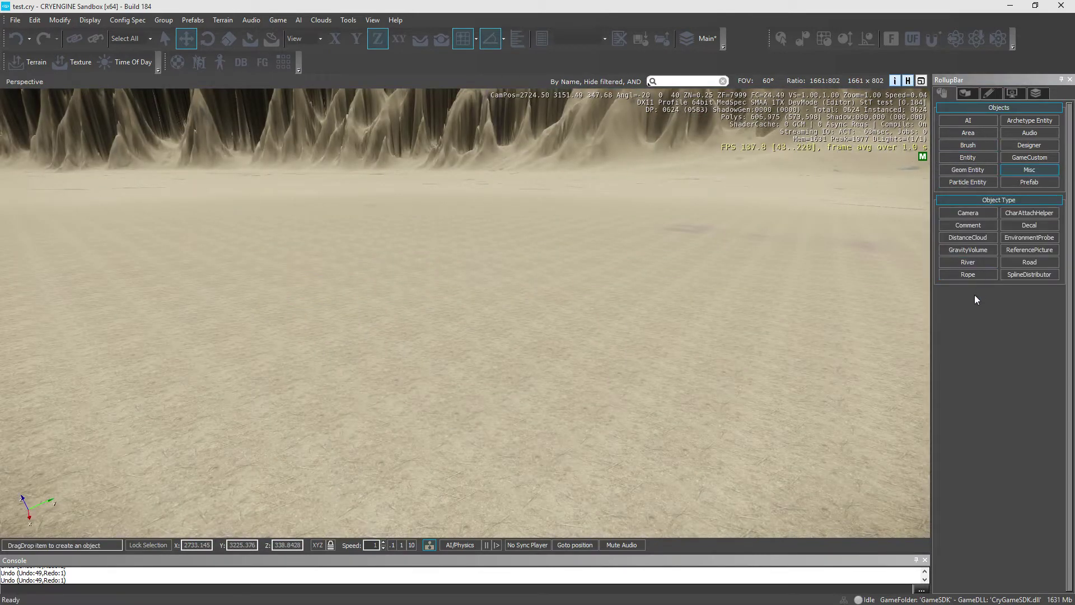
pyautogui.click(975, 264)
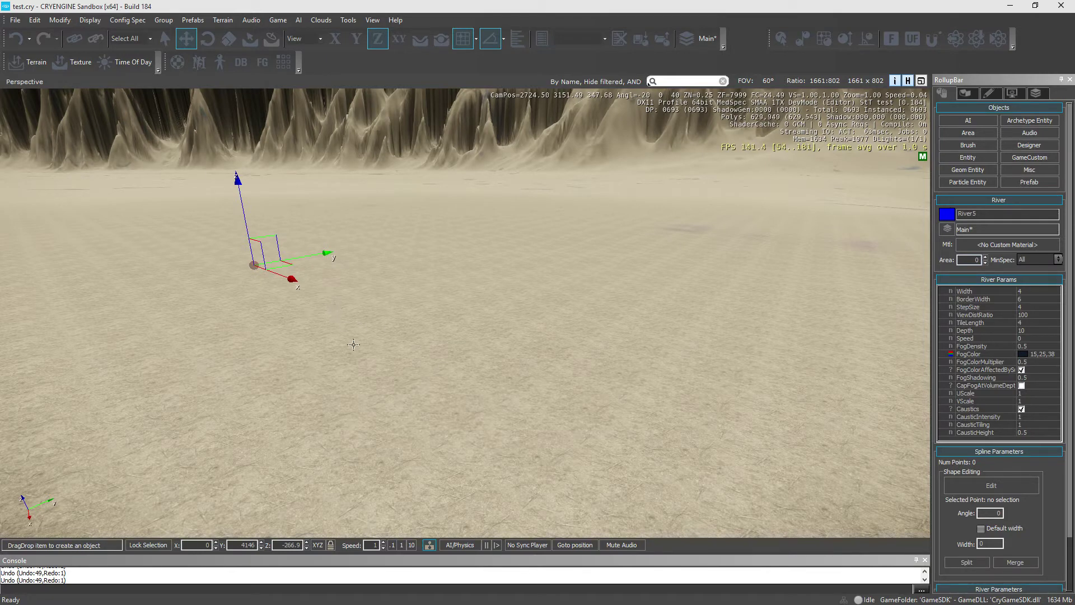
pyautogui.press('w')
pyautogui.moveTo(424, 408); pyautogui.dragTo(306, 290, button='right')
pyautogui.press('a')
pyautogui.press('w')
pyautogui.moveTo(364, 367); pyautogui.dragTo(362, 359, button='right')
pyautogui.press('w')
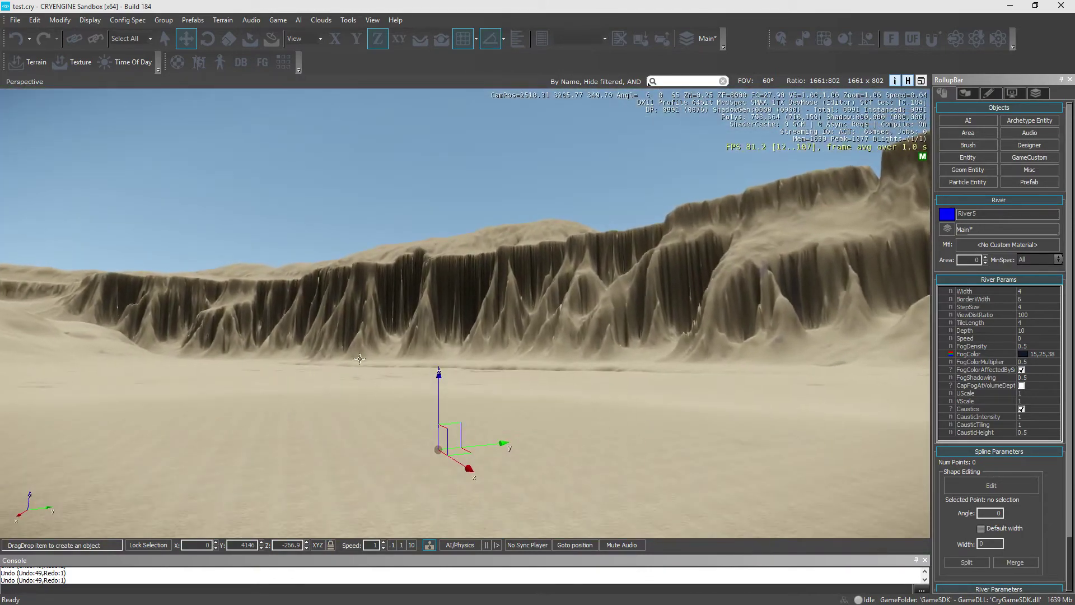
pyautogui.press('Delete')
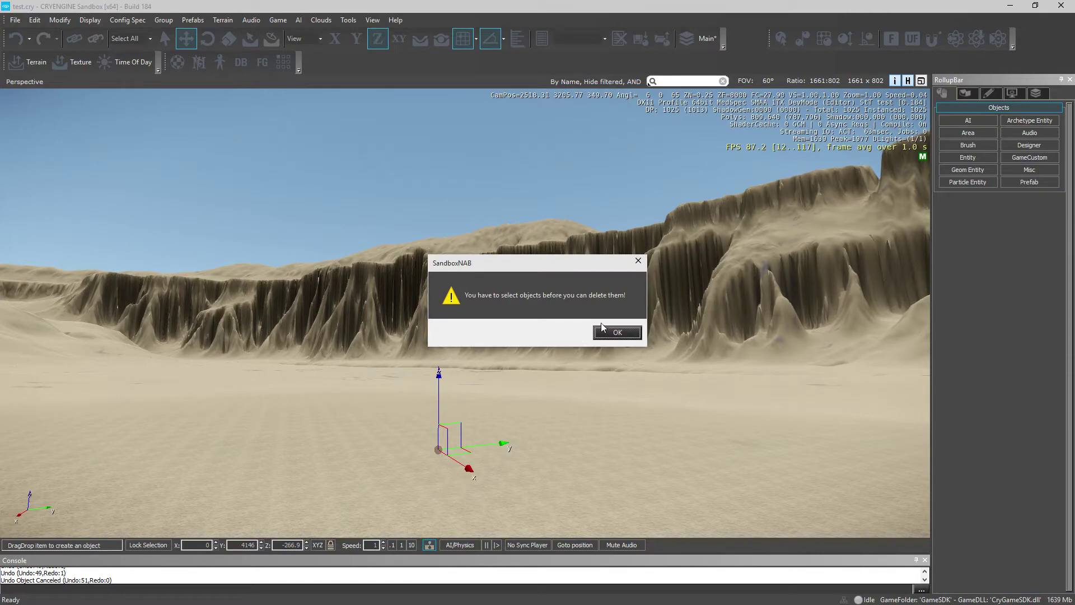
pyautogui.click(616, 332)
# Create a new river object on the plain with two spline points.
pyautogui.moveTo(443, 497); pyautogui.dragTo(666, 366, button='right')
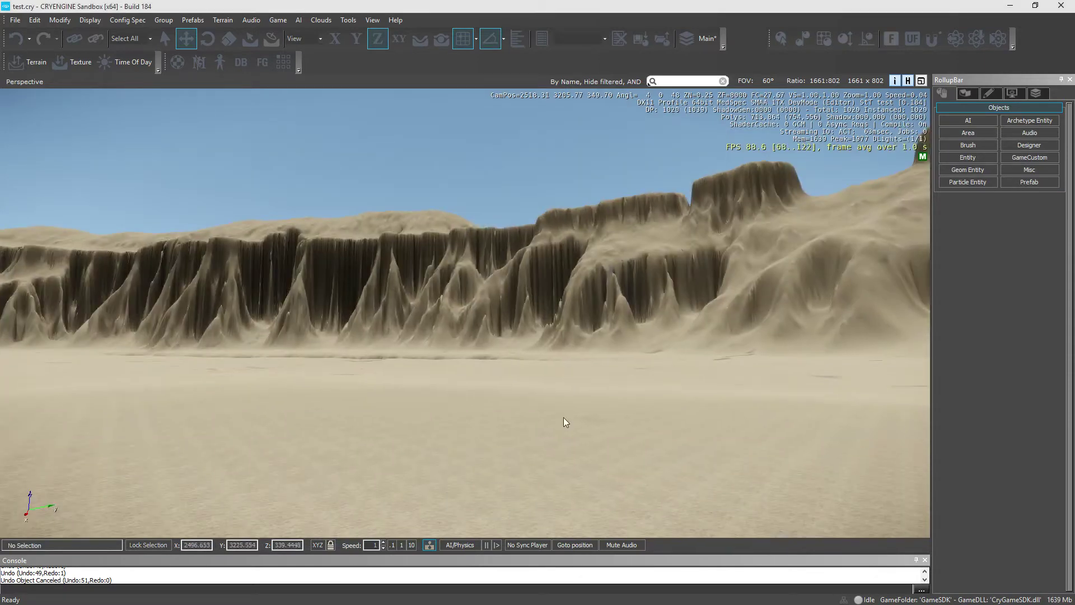
pyautogui.click(1032, 172)
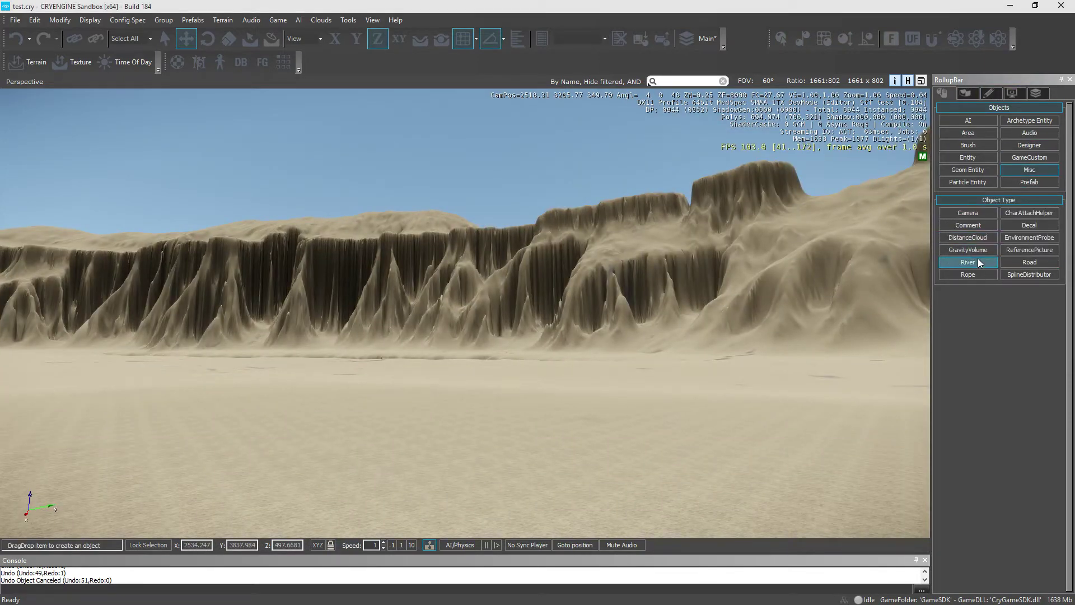
pyautogui.click(978, 257)
pyautogui.moveTo(431, 469); pyautogui.dragTo(442, 477, button='right')
pyautogui.press('s')
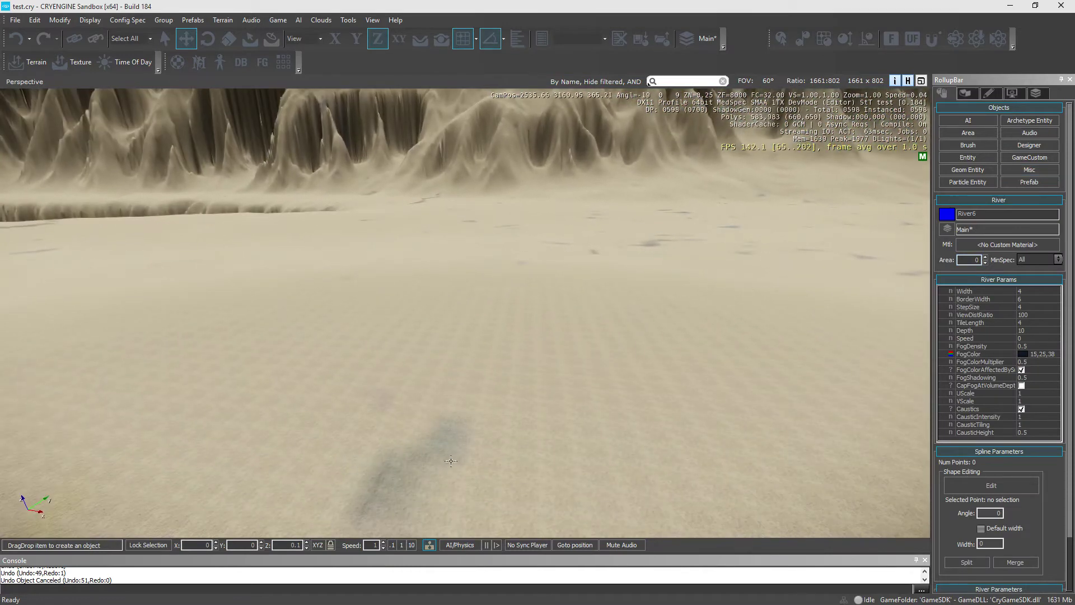
pyautogui.moveTo(510, 469); pyautogui.dragTo(462, 305, button='right')
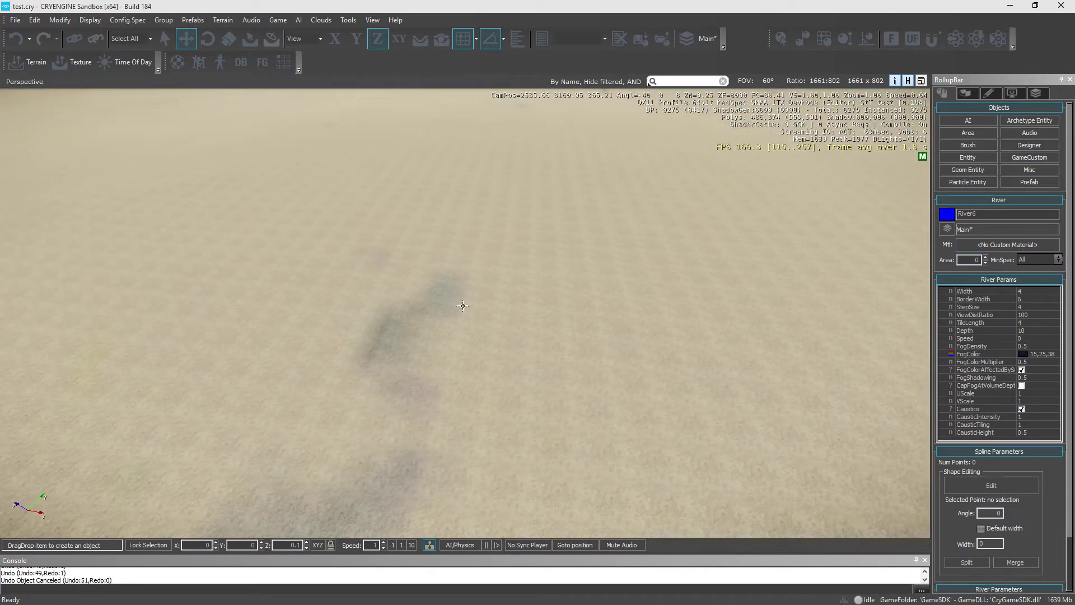
pyautogui.moveTo(340, 207); pyautogui.dragTo(101, 137, button='right')
pyautogui.moveTo(331, 277); pyautogui.dragTo(420, 207, button='right')
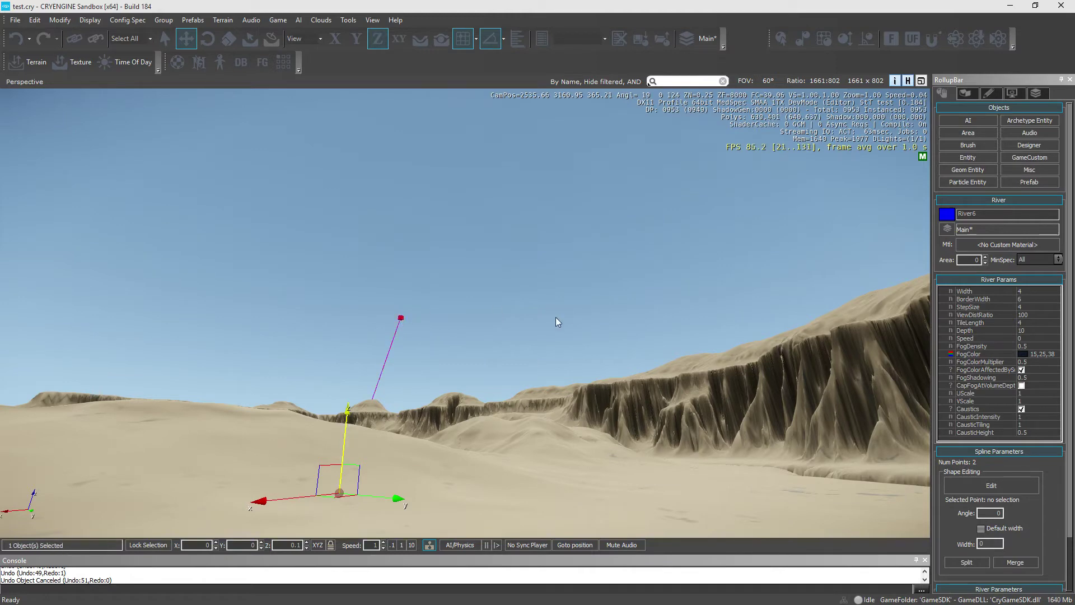
# Delete the newly created two-point river.
pyautogui.press('Delete')
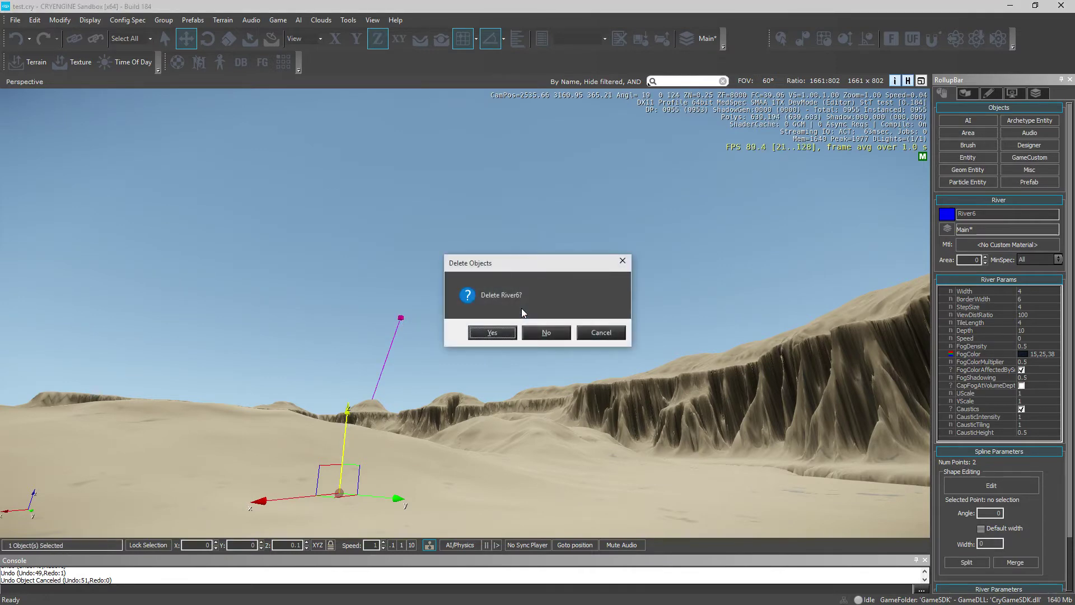
pyautogui.click(506, 340)
pyautogui.moveTo(575, 425); pyautogui.dragTo(294, 576, button='right')
pyautogui.press('w')
pyautogui.press('w')
pyautogui.press('w')
pyautogui.moveTo(493, 476); pyautogui.dragTo(550, 412, button='right')
pyautogui.click(167, 39)
pyautogui.click(1028, 171)
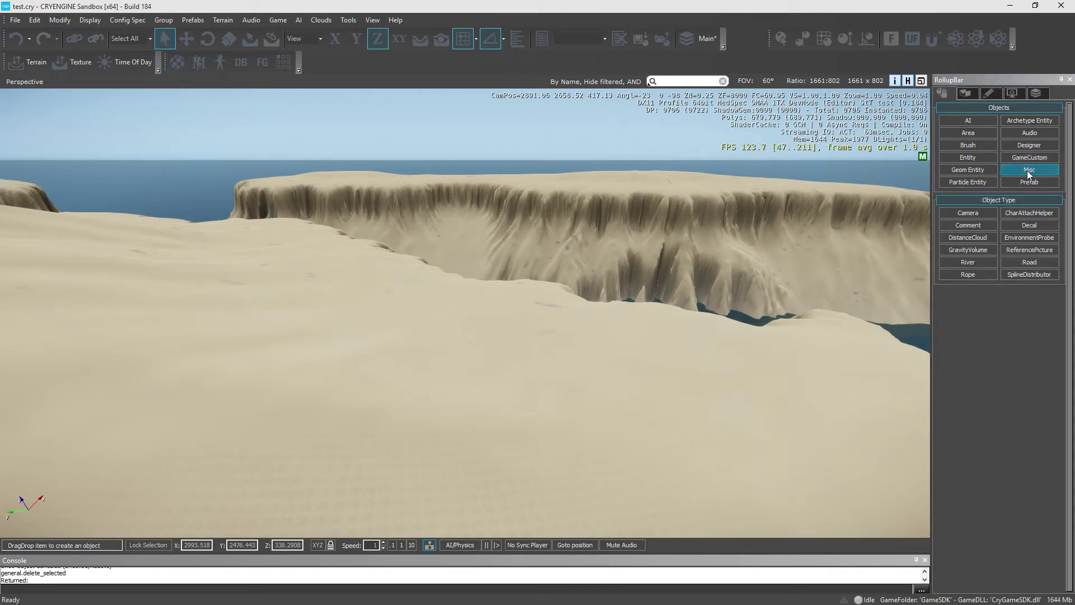
pyautogui.click(979, 262)
pyautogui.moveTo(854, 388); pyautogui.dragTo(477, 379, button='right')
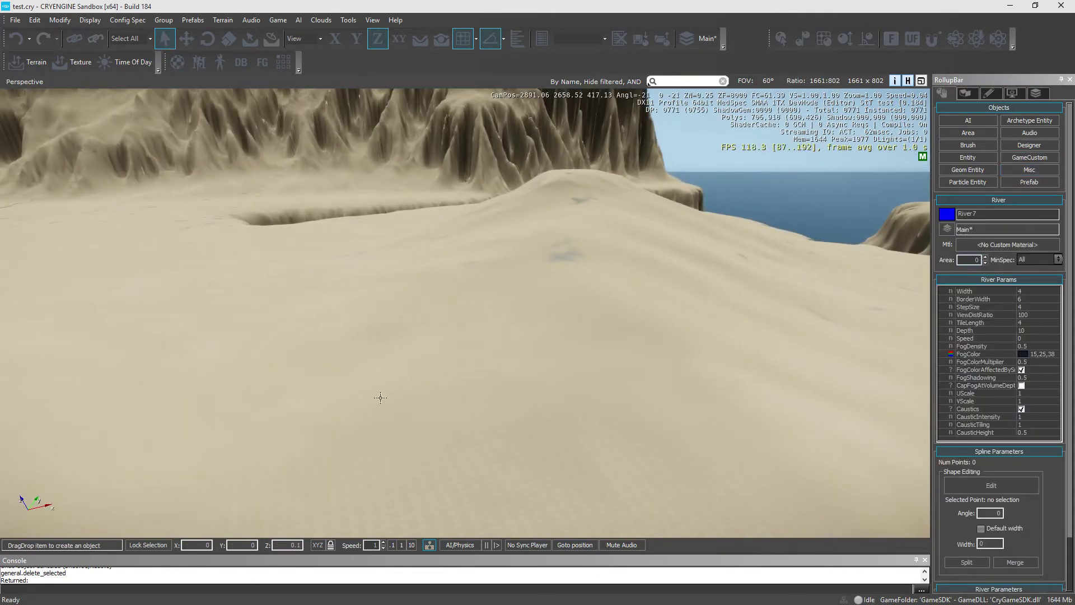
pyautogui.moveTo(400, 398); pyautogui.dragTo(319, 384, button='right')
pyautogui.press('w')
pyautogui.press('a')
pyautogui.moveTo(336, 146); pyautogui.dragTo(335, 150, button='right')
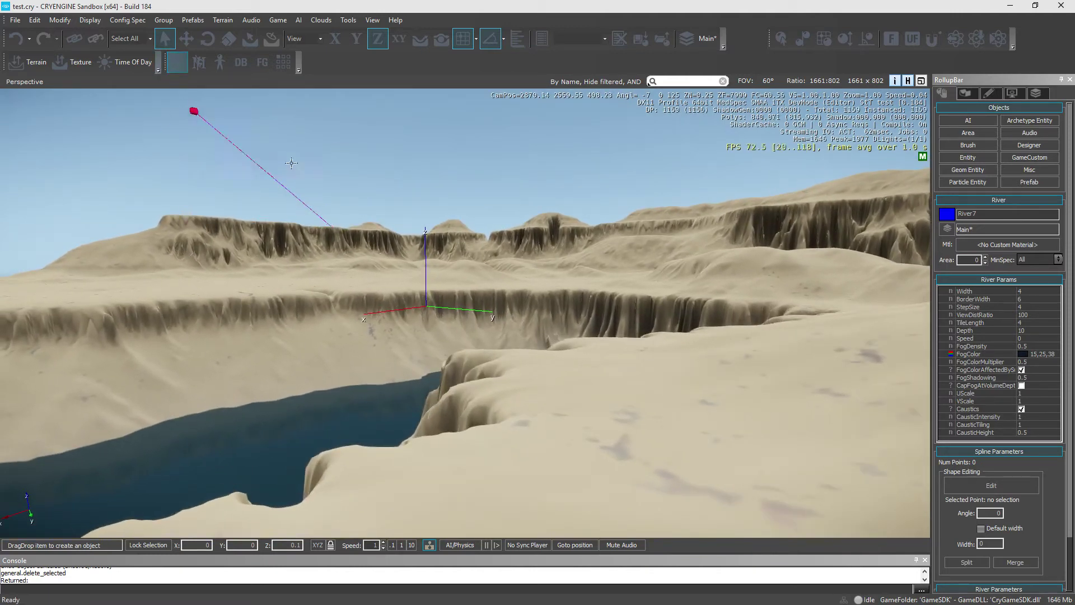
pyautogui.click(185, 39)
# Undo the deletion of the two-point river.
pyautogui.moveTo(461, 277)
pyautogui.mouseDown(button='right')
pyautogui.moveTo(448, 295)
pyautogui.moveTo(488, 300)
pyautogui.moveTo(448, 273)
pyautogui.mouseUp(button='right')
pyautogui.press('w')
pyautogui.hotkey('ctrl', 'z')
pyautogui.press('Delete')
pyautogui.click(551, 337)
# Move the restored river along its Y and X axes to about X 2638, Y 2896.
pyautogui.press('a')
pyautogui.click(424, 266)
pyautogui.moveTo(462, 291); pyautogui.dragTo(954, 417)
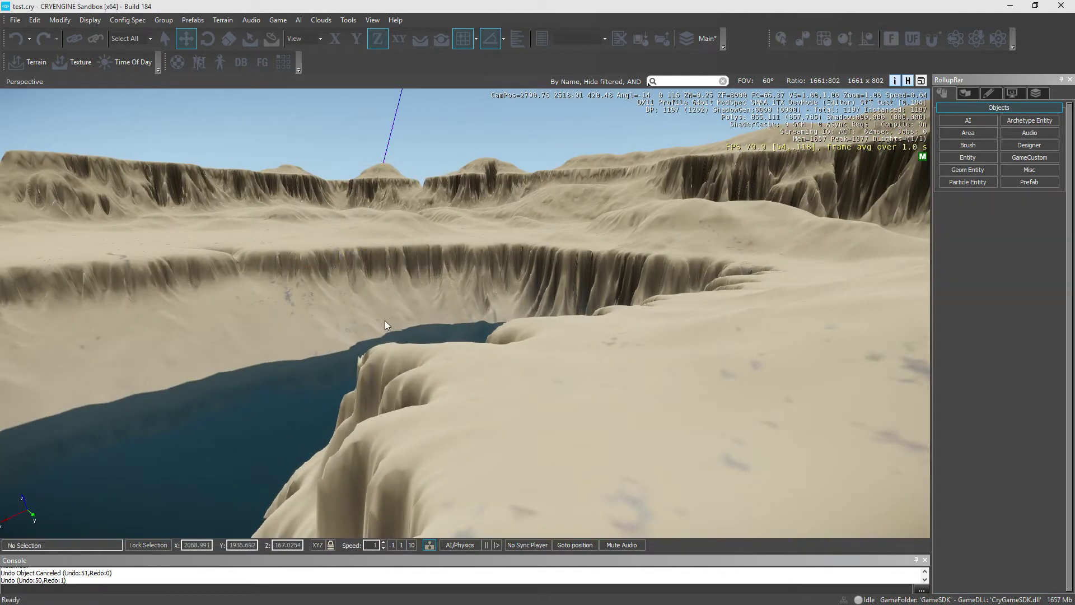
pyautogui.hotkey('ctrl', 'z')
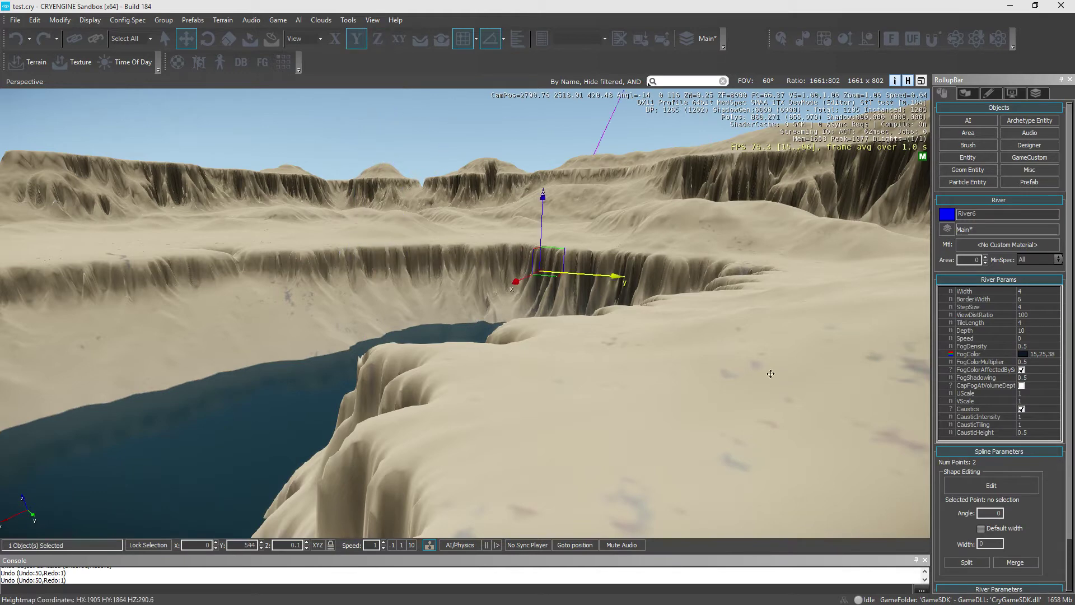
pyautogui.moveTo(620, 294); pyautogui.dragTo(621, 294, button='right')
pyautogui.press('s')
pyautogui.press('a')
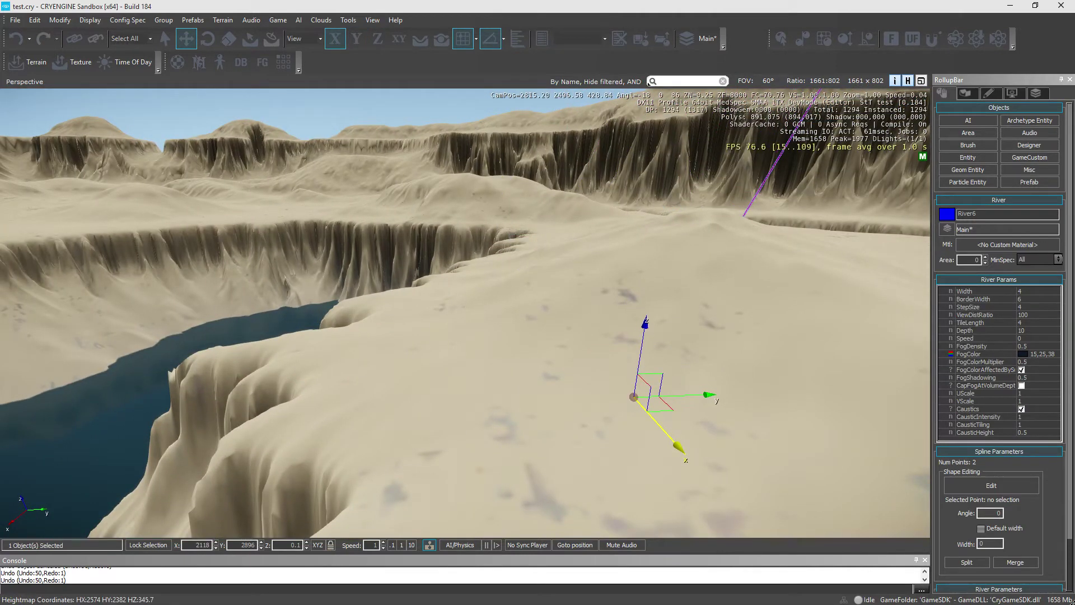
pyautogui.press('a')
pyautogui.press('s')
pyautogui.moveTo(525, 423); pyautogui.dragTo(525, 423, button='right')
pyautogui.moveTo(739, 601); pyautogui.dragTo(625, 438, button='right')
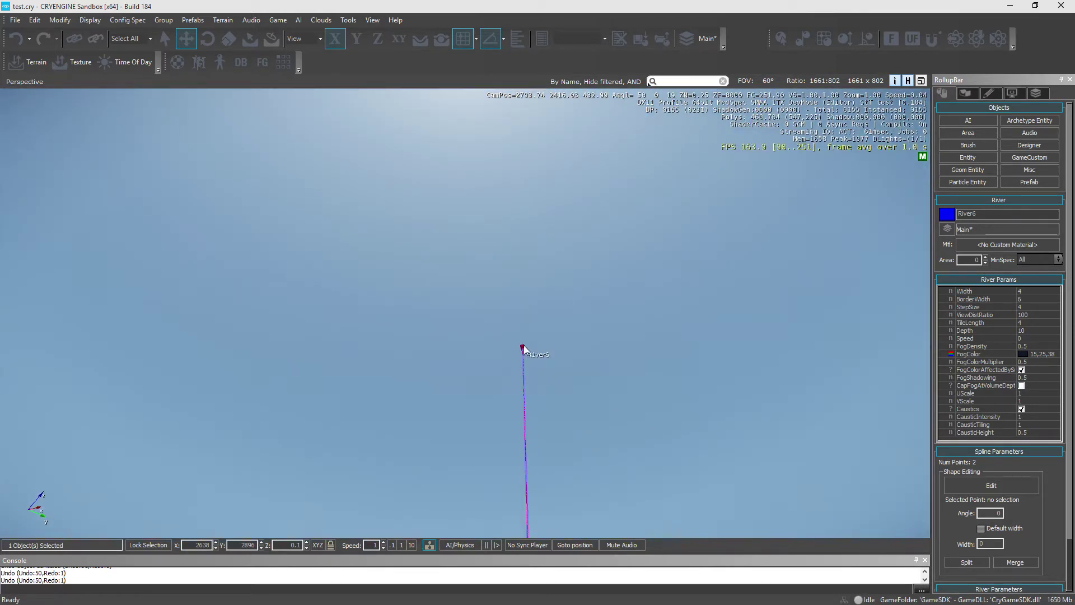
# Adjust the river's height along its Z axis to about Z 391.
pyautogui.moveTo(522, 346); pyautogui.dragTo(452, 403, button='right')
pyautogui.moveTo(444, 424); pyautogui.dragTo(475, 528)
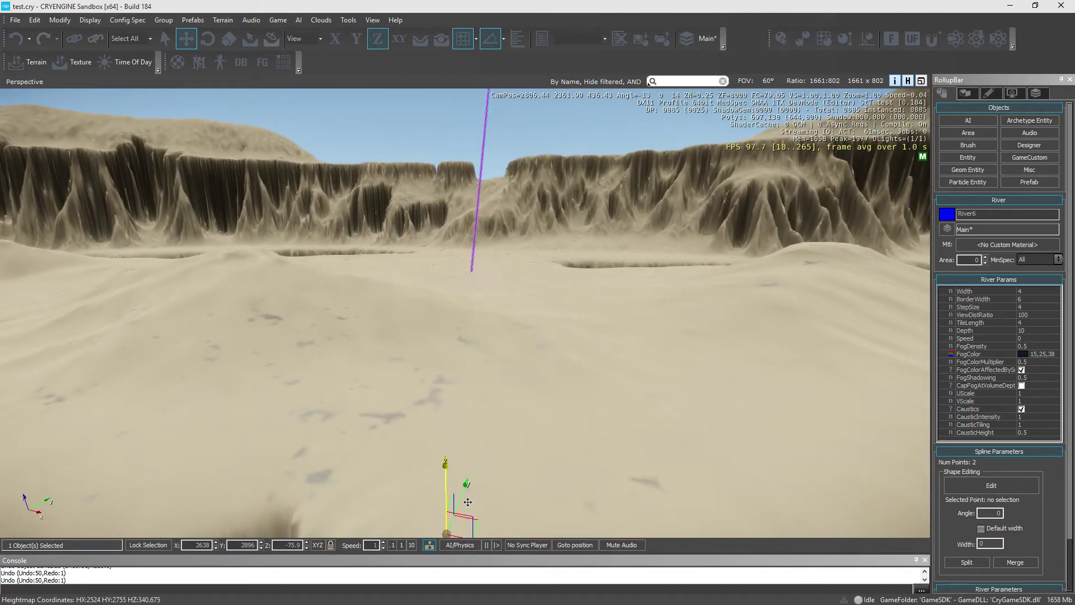
pyautogui.moveTo(483, 394); pyautogui.dragTo(401, 173)
pyautogui.press('w')
pyautogui.press('d')
pyautogui.moveTo(401, 173); pyautogui.dragTo(409, 73, button='right')
pyautogui.press('w')
pyautogui.press('d')
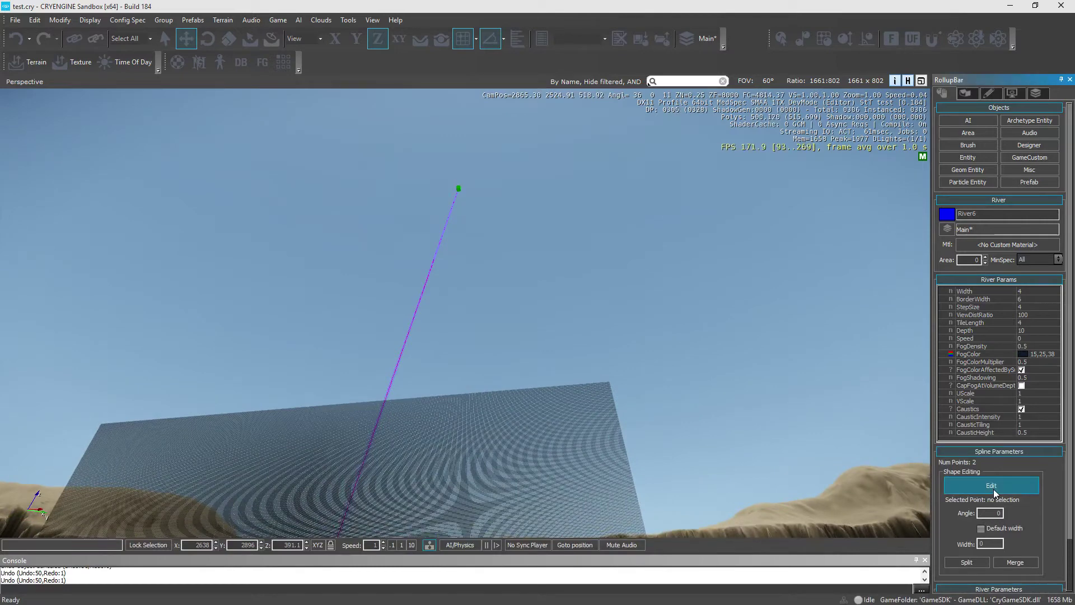
# Edit the river's shape and lower its second spline point from the sky to about Z 330, near the ground.
pyautogui.click(460, 188)
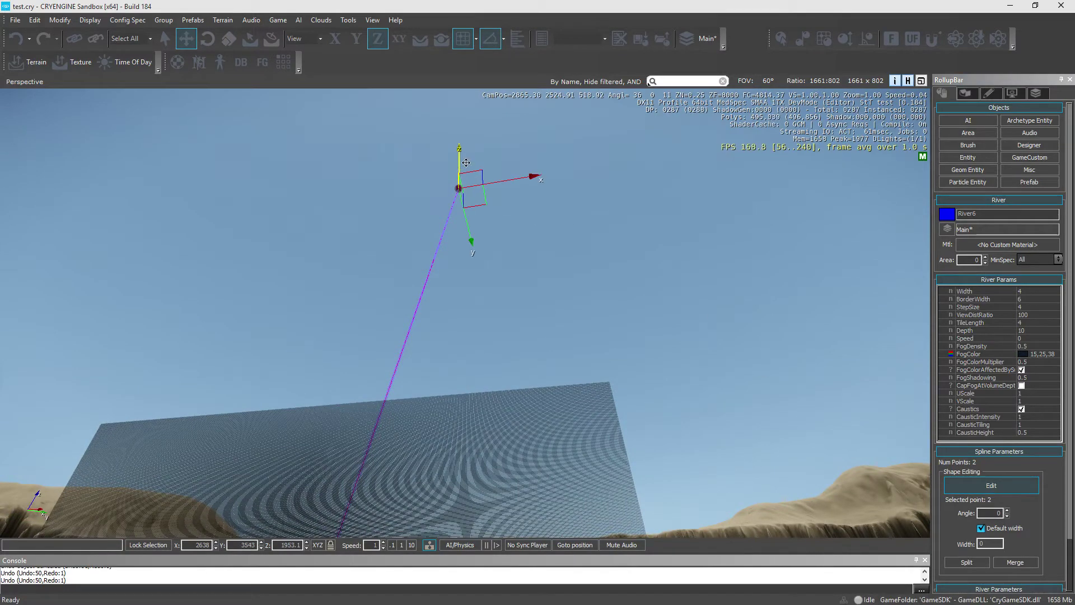
pyautogui.press('a')
pyautogui.moveTo(496, 205); pyautogui.dragTo(511, 205, button='right')
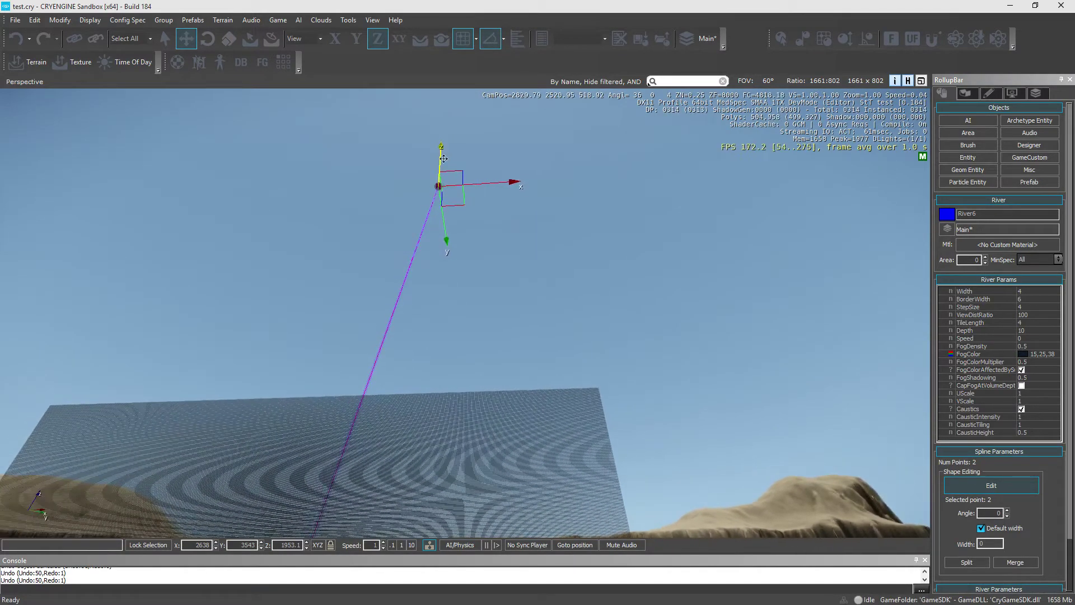
pyautogui.moveTo(446, 167); pyautogui.dragTo(425, 594)
pyautogui.moveTo(432, 359); pyautogui.dragTo(365, 456, button='right')
pyautogui.press('w')
pyautogui.press('w')
pyautogui.press('w')
pyautogui.press('d')
pyautogui.press('w')
pyautogui.press('d')
pyautogui.moveTo(502, 395)
pyautogui.mouseDown(button='right')
pyautogui.moveTo(456, 398)
pyautogui.moveTo(486, 402)
pyautogui.mouseUp(button='right')
pyautogui.moveTo(637, 163); pyautogui.dragTo(639, 215)
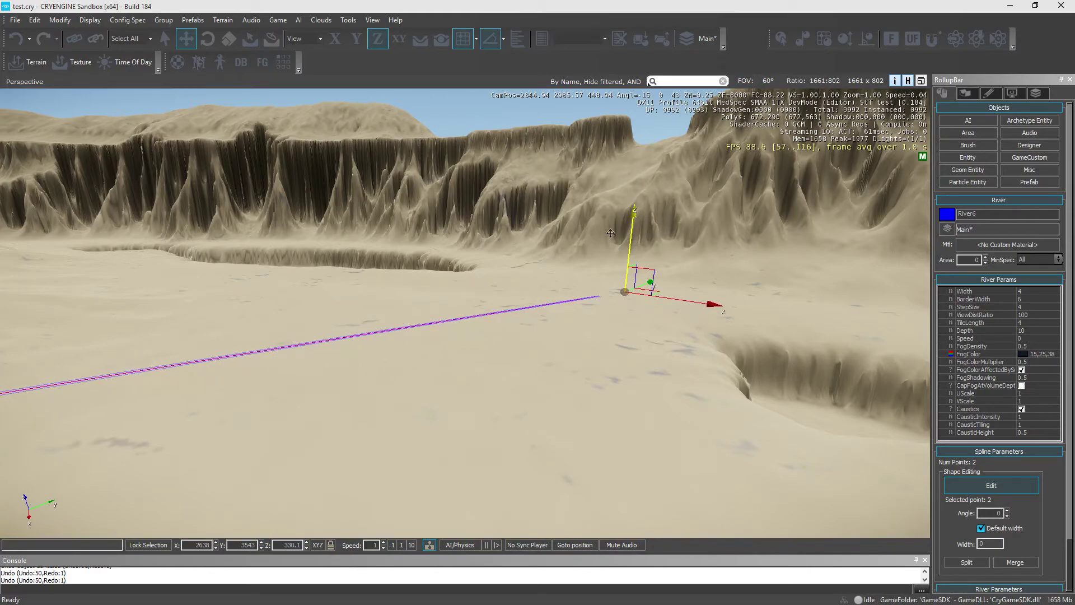
# Lower the river's first spline point toward the terrain to about Z 349.
pyautogui.moveTo(560, 273); pyautogui.dragTo(384, 301, button='right')
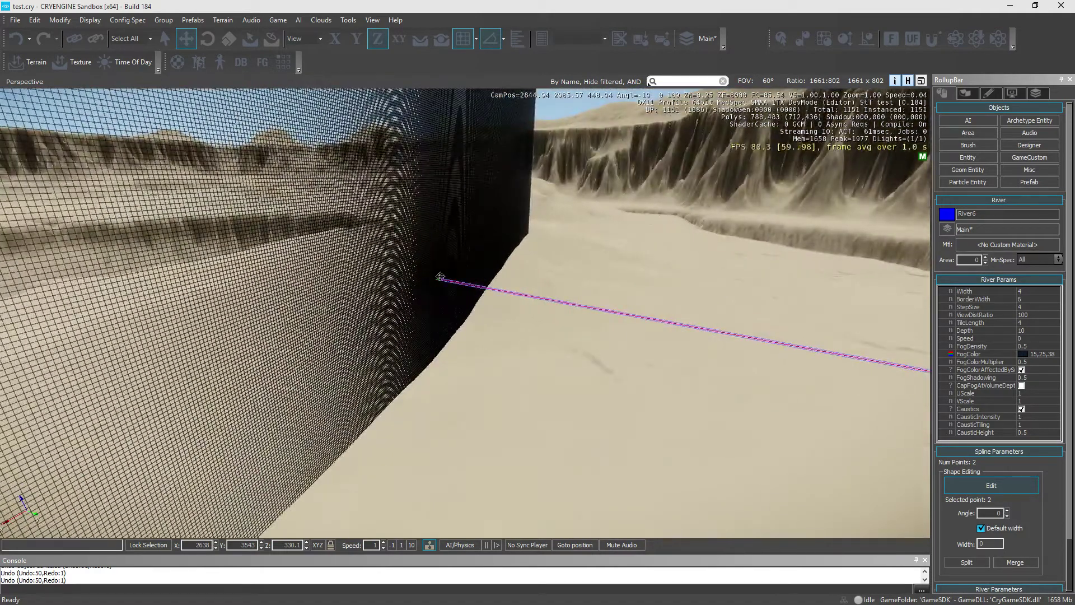
pyautogui.click(440, 276)
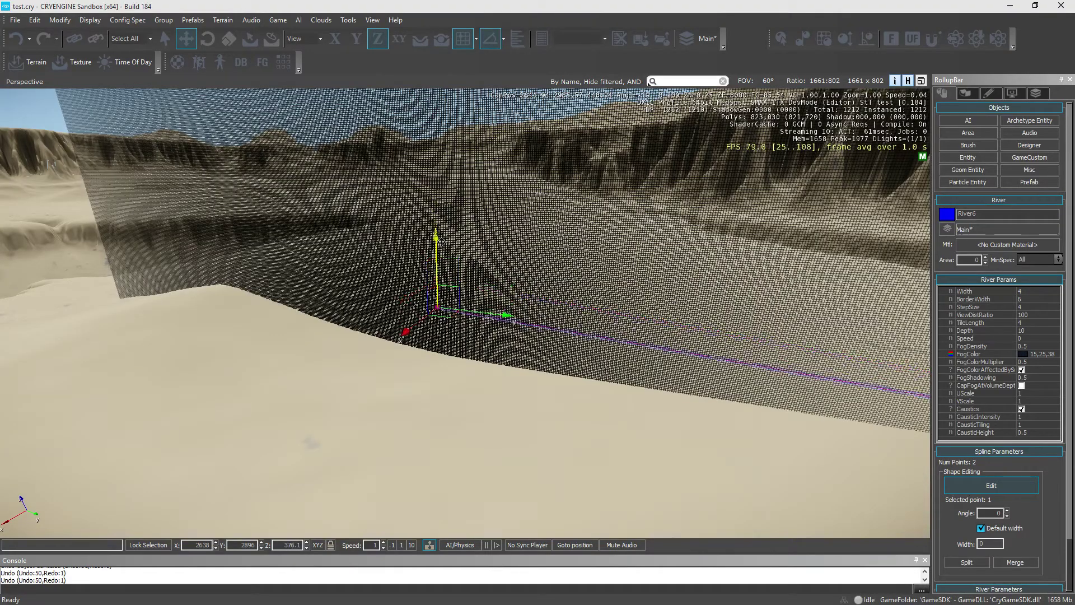
pyautogui.moveTo(451, 280); pyautogui.dragTo(451, 283)
pyautogui.moveTo(450, 283); pyautogui.dragTo(109, 280, button='right')
pyautogui.press('w')
pyautogui.press('w')
pyautogui.press('a')
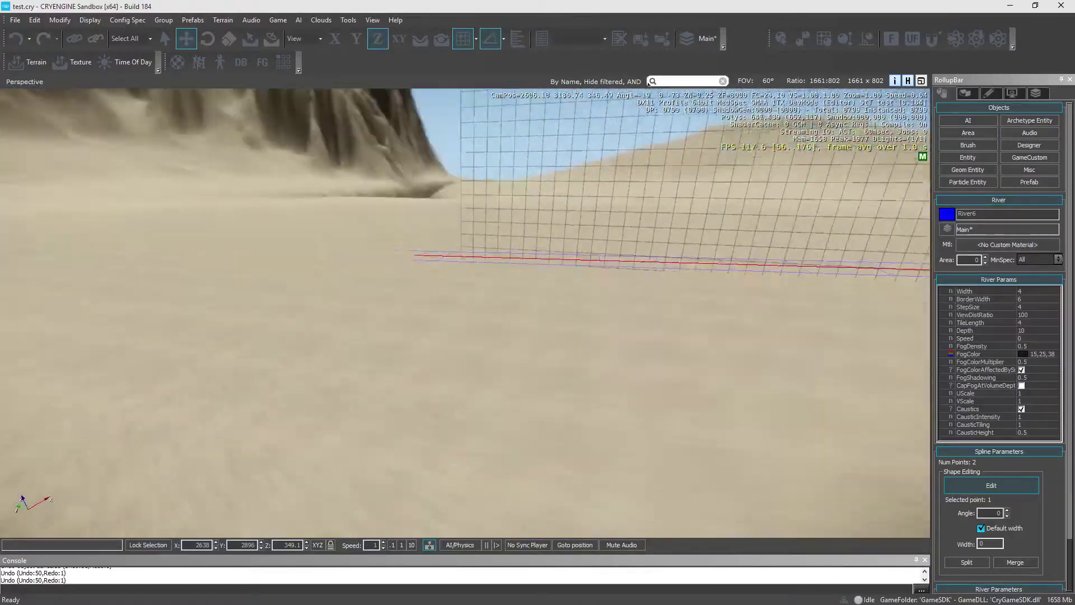
# Fine-tune the height of the river's second spline point to about Z 340, just above the terrain.
pyautogui.moveTo(109, 302); pyautogui.dragTo(544, 358, button='right')
pyautogui.press('w')
pyautogui.press('s')
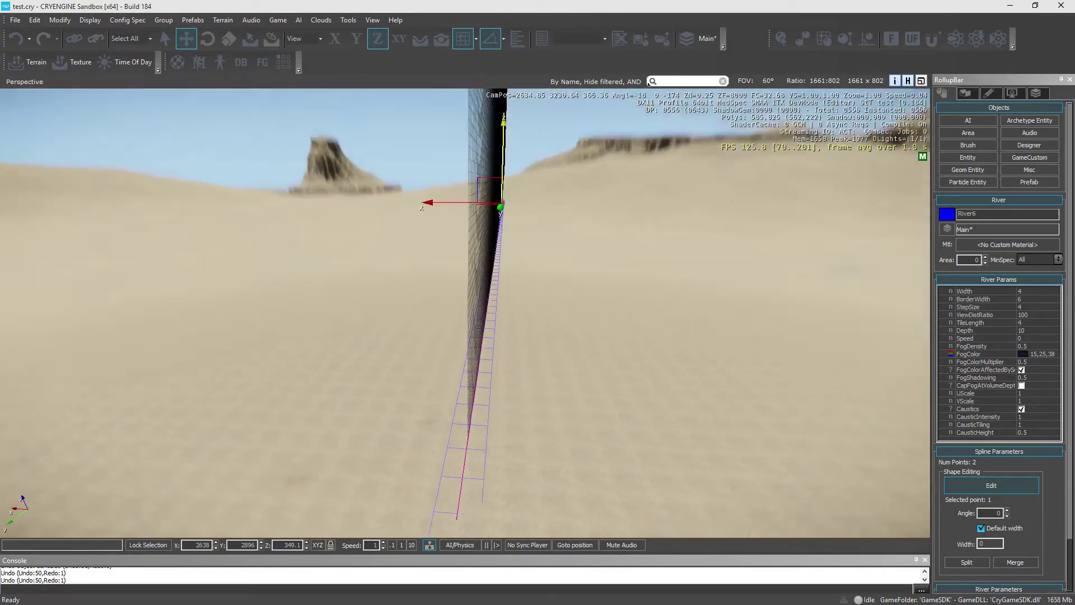
pyautogui.press('w')
pyautogui.moveTo(520, 313); pyautogui.dragTo(5, 238, button='right')
pyautogui.press('a')
pyautogui.press('w')
pyautogui.press('w')
pyautogui.press('w')
pyautogui.moveTo(525, 410)
pyautogui.mouseDown(button='right')
pyautogui.moveTo(527, 395)
pyautogui.moveTo(522, 407)
pyautogui.mouseUp(button='right')
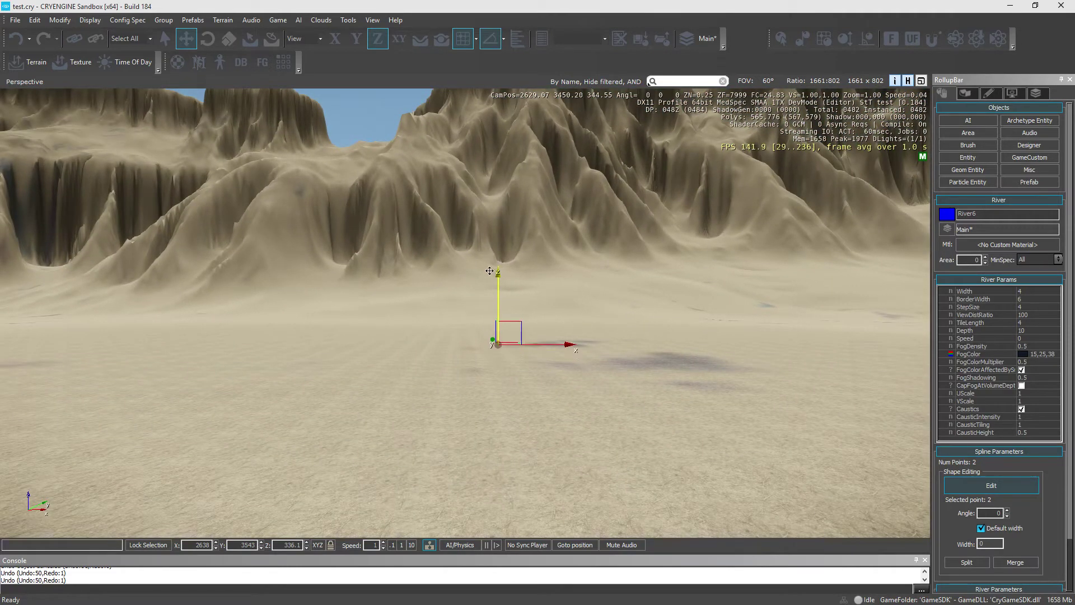
pyautogui.moveTo(488, 266)
pyautogui.mouseDown()
pyautogui.moveTo(488, 236)
pyautogui.moveTo(487, 249)
pyautogui.mouseUp()
pyautogui.press('d')
pyautogui.moveTo(528, 408); pyautogui.dragTo(664, 451, button='right')
pyautogui.press('a')
pyautogui.press('s')
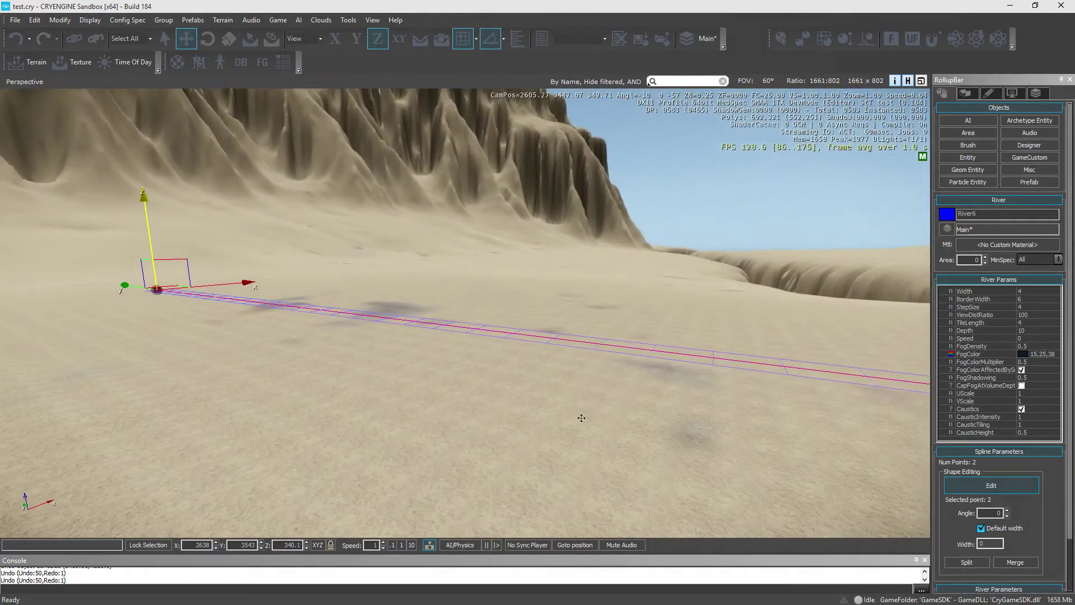
# Find the water_rapids material by filtering for "rapid", assign it to the river, and close the Material Editor.
pyautogui.click(1020, 244)
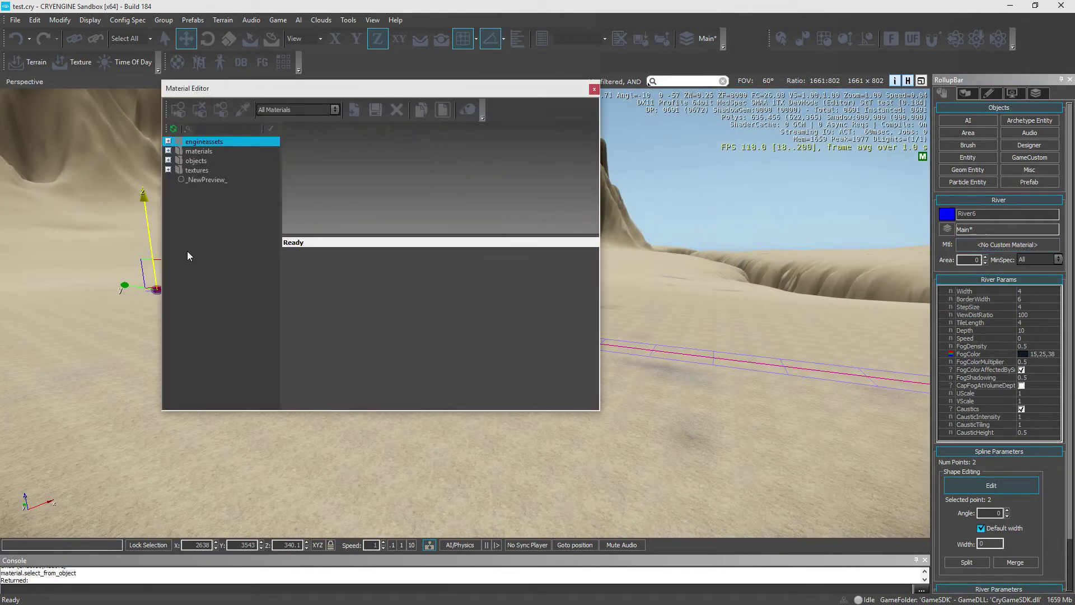
pyautogui.click(239, 129)
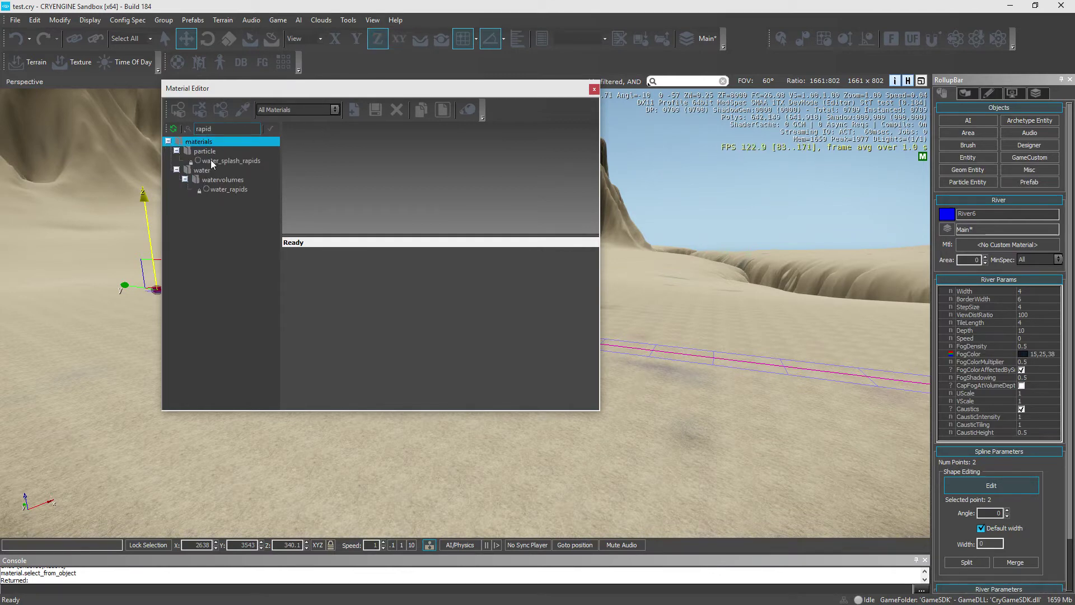
pyautogui.click(215, 191)
pyautogui.rightClick(214, 192)
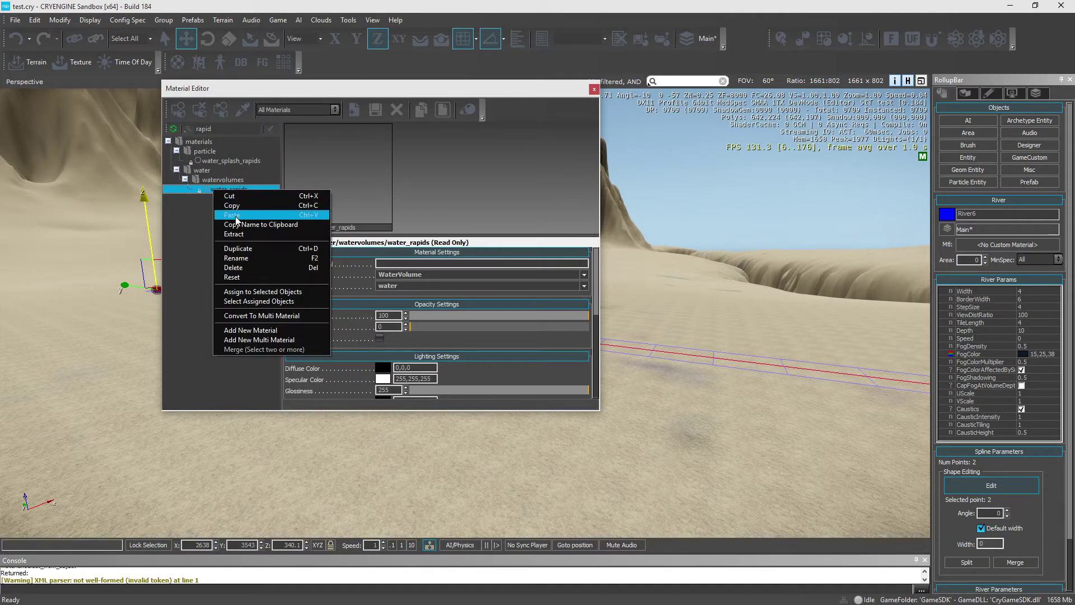
pyautogui.click(261, 292)
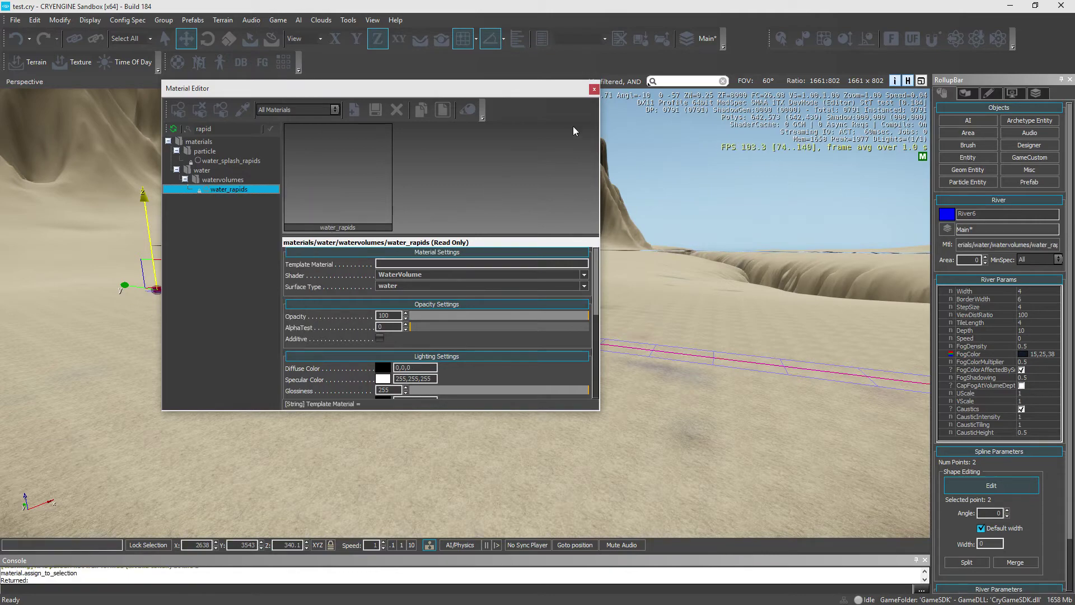
pyautogui.click(595, 90)
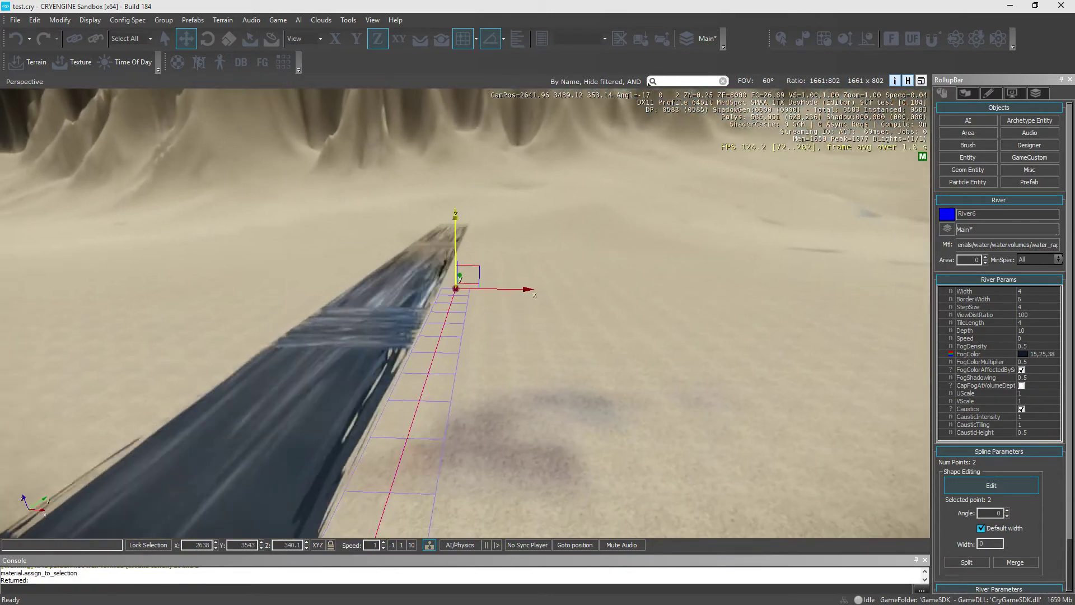
pyautogui.press('a')
pyautogui.press('s')
pyautogui.moveTo(571, 166); pyautogui.dragTo(573, 173, button='right')
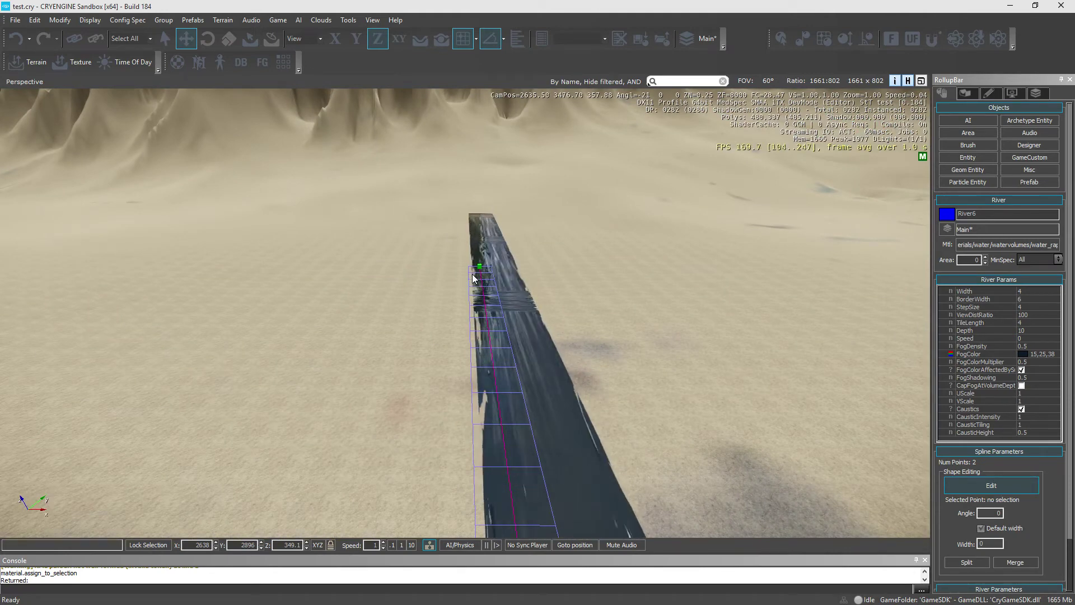
# Raise the river's second spline point to about Z 349 and set the river's width to 30.
pyautogui.moveTo(485, 197); pyautogui.dragTo(488, 215)
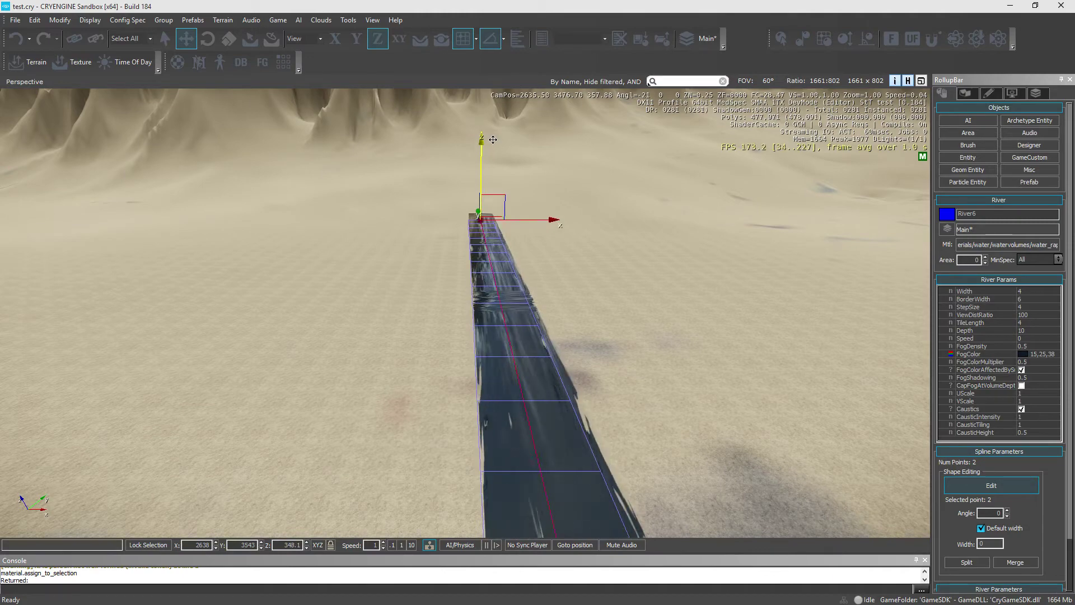
pyautogui.moveTo(494, 134); pyautogui.dragTo(494, 134, button='right')
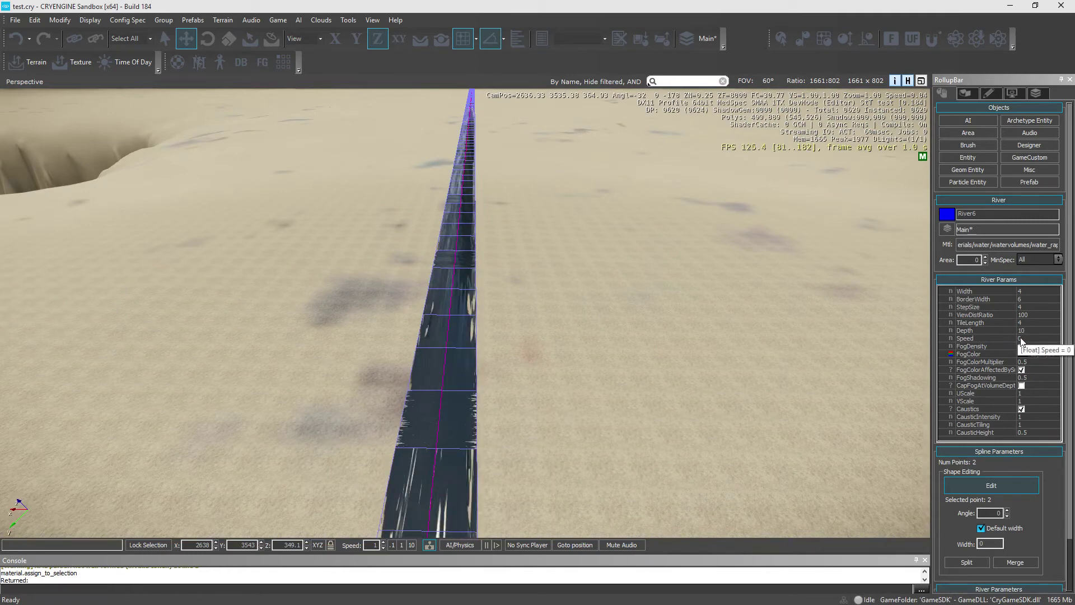
pyautogui.click(1029, 291)
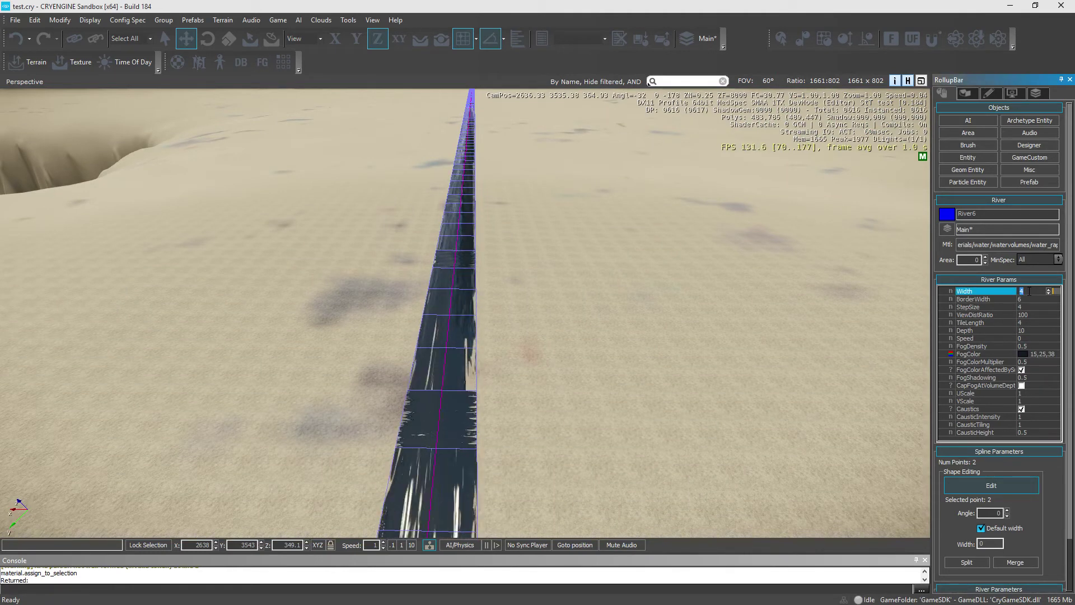
pyautogui.write('30')
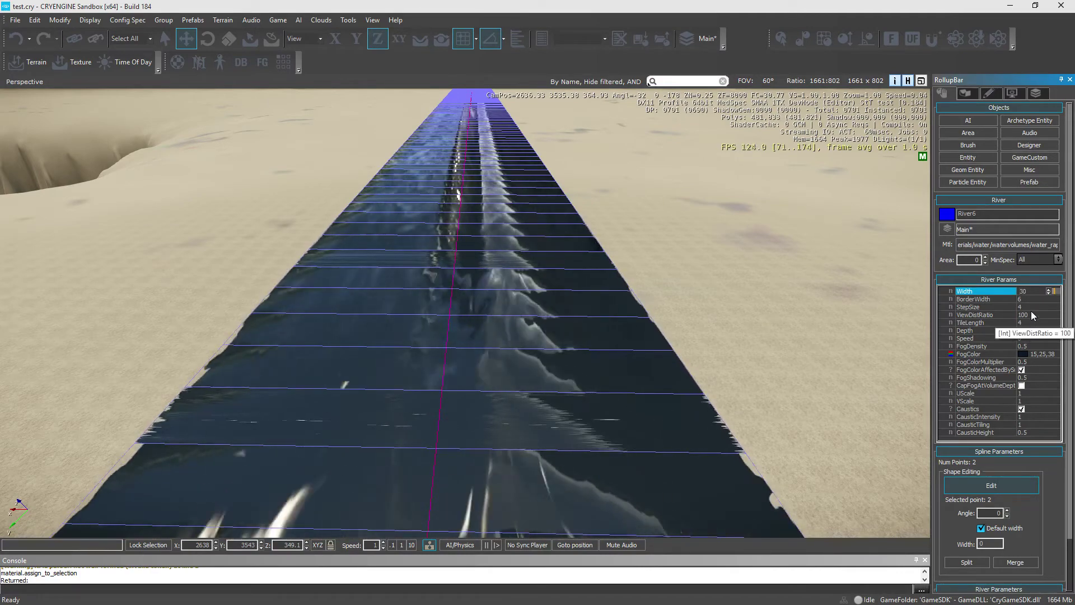
# Set the river's depth to 15 and finish editing its shape.
pyautogui.scroll(-1, 1034, 380)
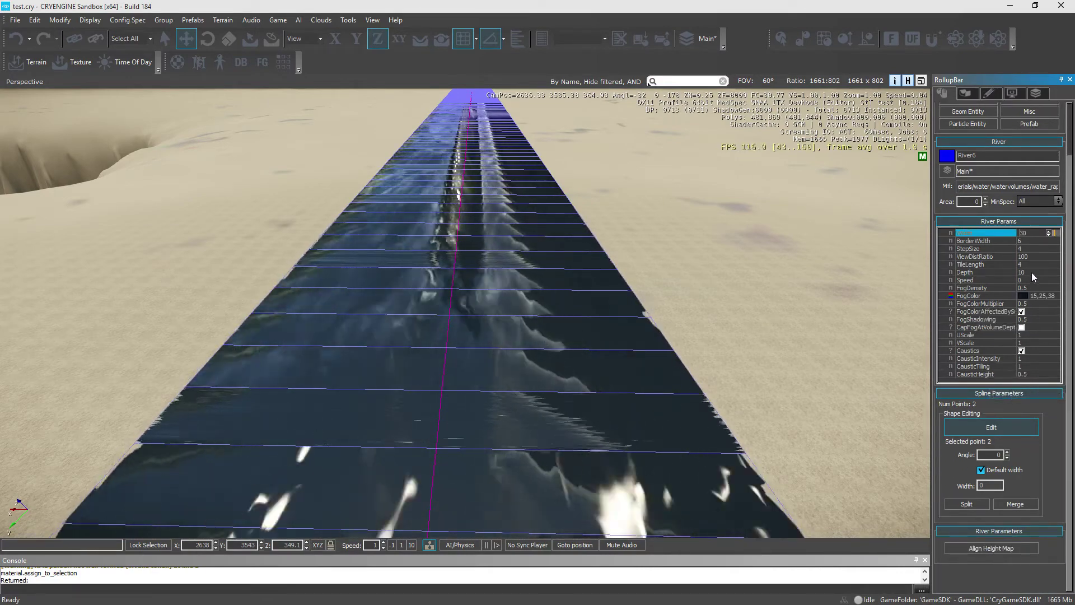
pyautogui.click(1014, 272)
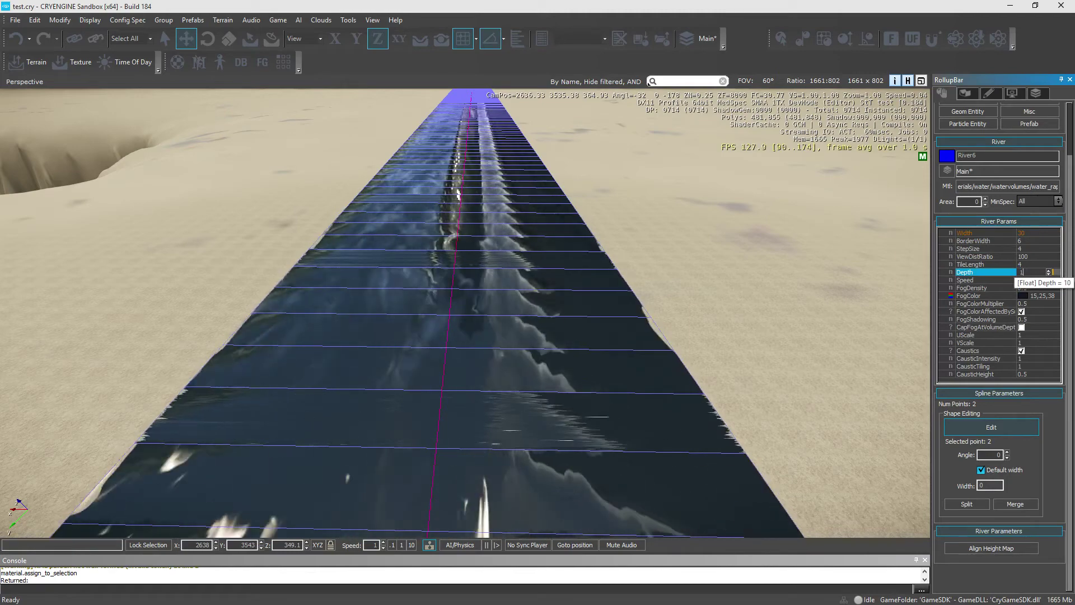
pyautogui.write('15')
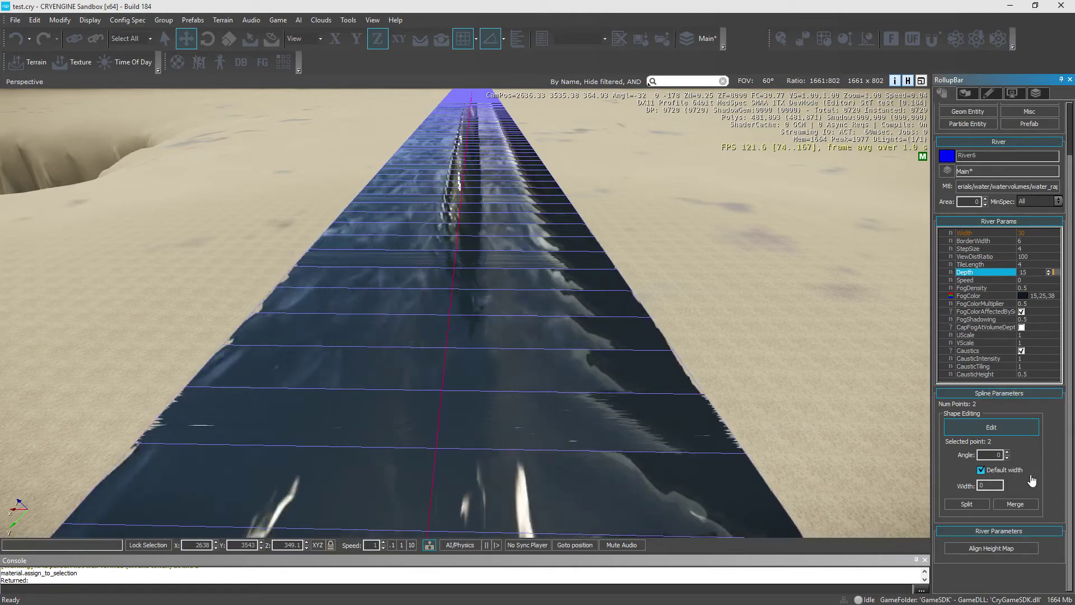
pyautogui.click(992, 431)
pyautogui.click(992, 430)
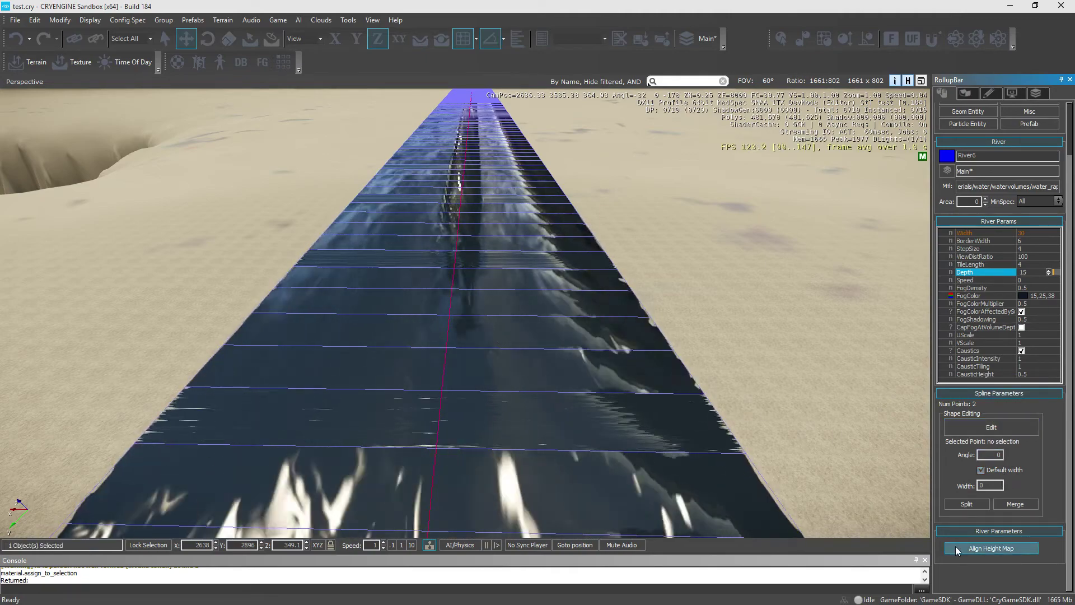
# Lower the whole river object to about Z 339, close to the terrain surface.
pyautogui.press('w')
pyautogui.press('a')
pyautogui.moveTo(873, 492); pyautogui.dragTo(853, 465, button='right')
pyautogui.press('w')
pyautogui.press('d')
pyautogui.press('s')
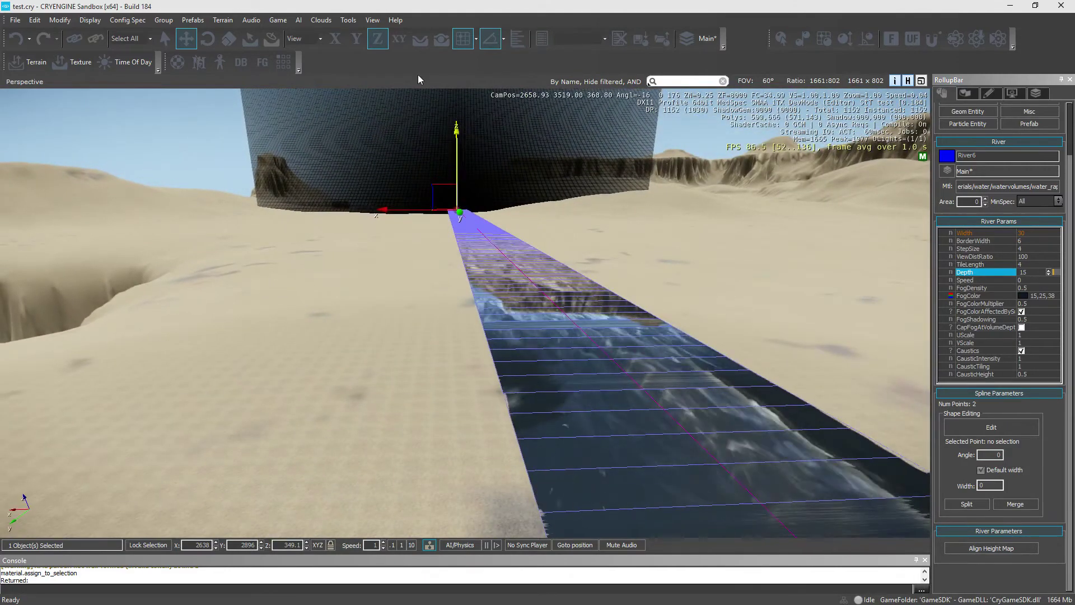
pyautogui.moveTo(460, 131)
pyautogui.mouseDown()
pyautogui.moveTo(462, 156)
pyautogui.moveTo(466, 136)
pyautogui.mouseUp()
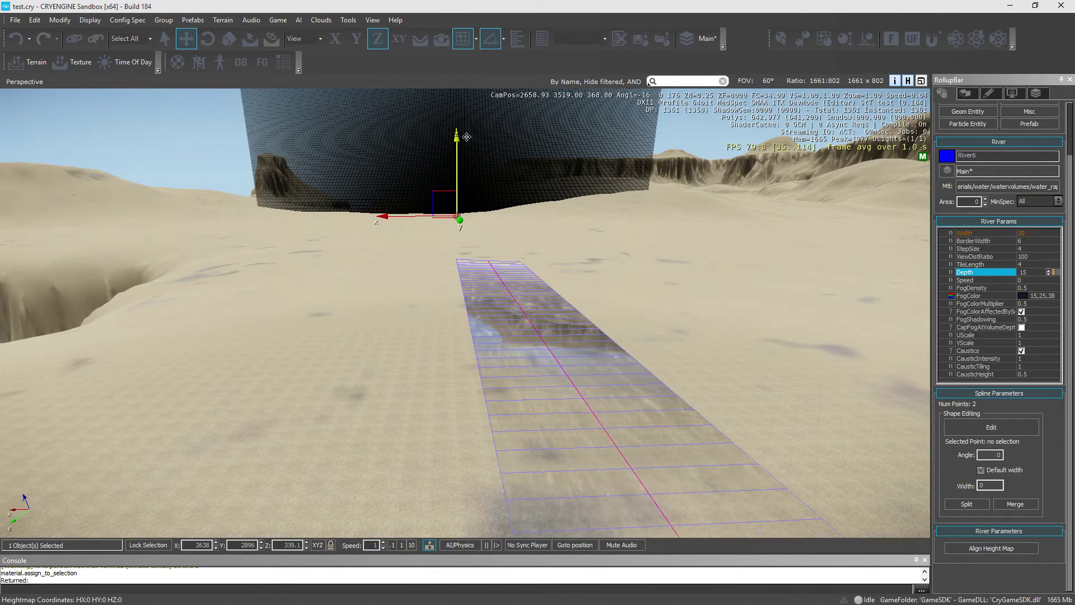
# Examine how the lowered river sits against the terrain along its length toward the cliffs.
pyautogui.press('w')
pyautogui.moveTo(466, 136); pyautogui.dragTo(567, 141, button='right')
pyautogui.press('a')
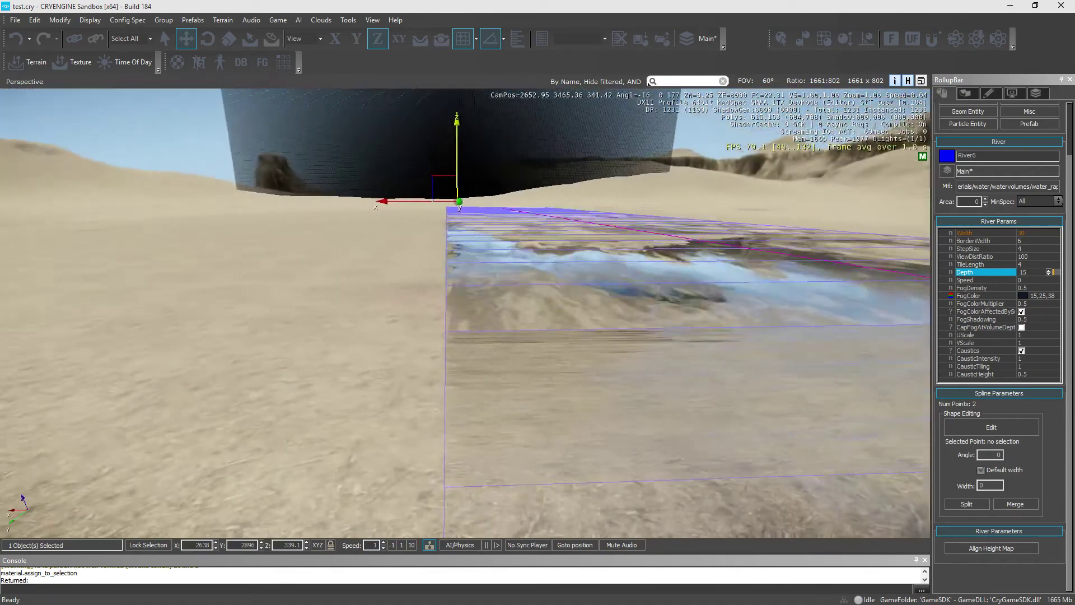
pyautogui.moveTo(812, 348); pyautogui.dragTo(800, 378, button='right')
pyautogui.press('s')
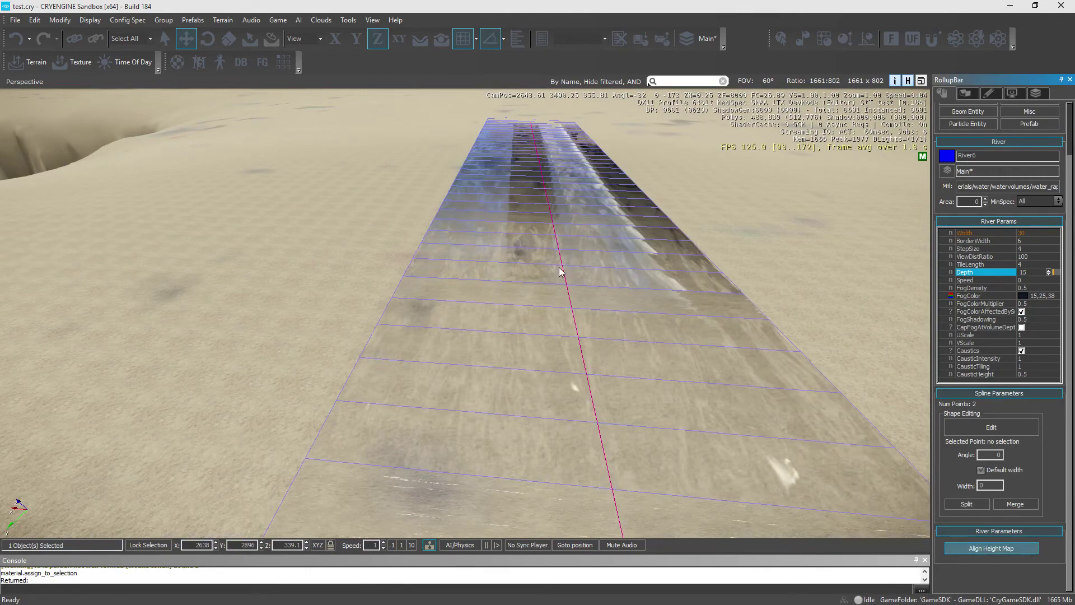
pyautogui.moveTo(498, 226); pyautogui.dragTo(336, 257, button='right')
pyautogui.press('s')
pyautogui.moveTo(414, 154); pyautogui.dragTo(402, 147, button='right')
pyautogui.click(401, 147)
pyautogui.press('w')
pyautogui.moveTo(392, 201); pyautogui.dragTo(487, 98, button='right')
pyautogui.press('w')
pyautogui.press('a')
pyautogui.press('w')
pyautogui.press('s')
pyautogui.press('w')
pyautogui.moveTo(424, 153); pyautogui.dragTo(389, 169, button='right')
pyautogui.moveTo(457, 158); pyautogui.dragTo(505, 153, button='right')
pyautogui.press('s')
pyautogui.press('s')
pyautogui.press('w')
pyautogui.press('w')
pyautogui.moveTo(398, 226); pyautogui.dragTo(395, 200, button='right')
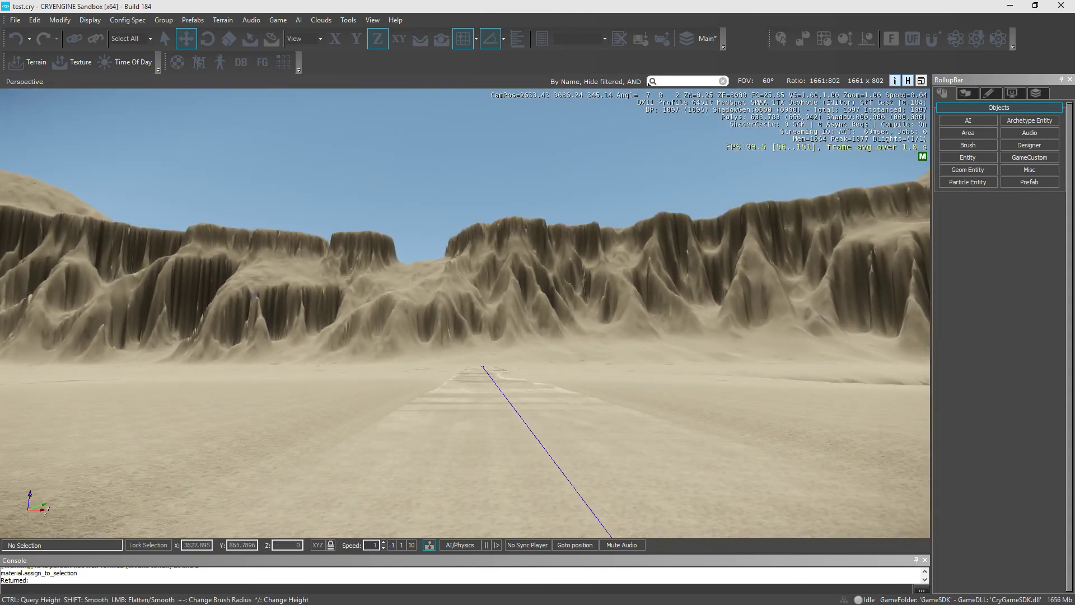